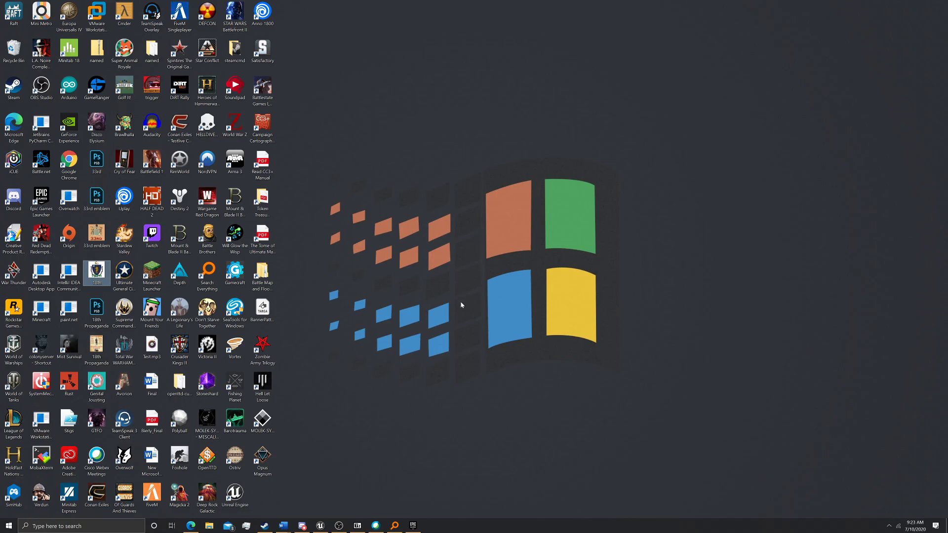
# Switch to the Epic Games Launcher and check which Unreal Engine versions can be launched.
pyautogui.click(411, 526)
pyautogui.moveTo(458, 126); pyautogui.dragTo(443, 67)
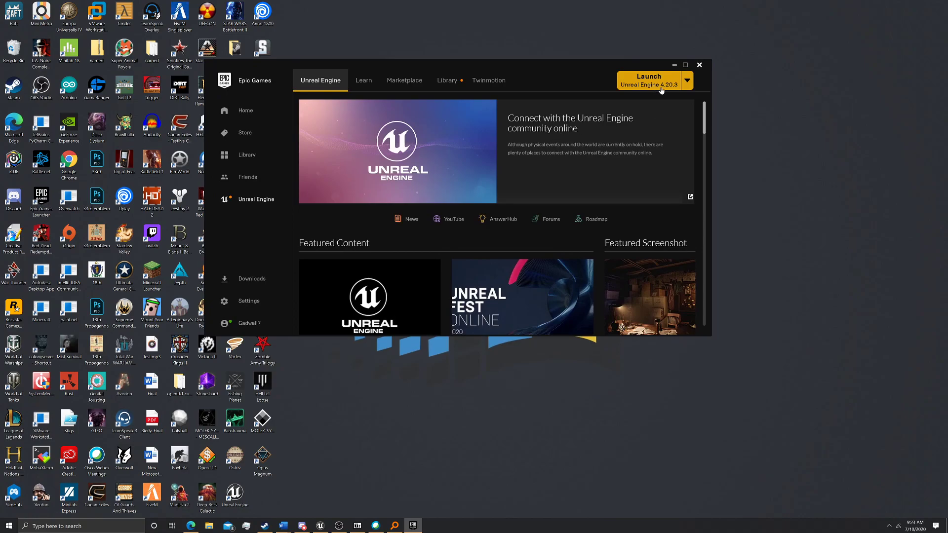
pyautogui.click(688, 80)
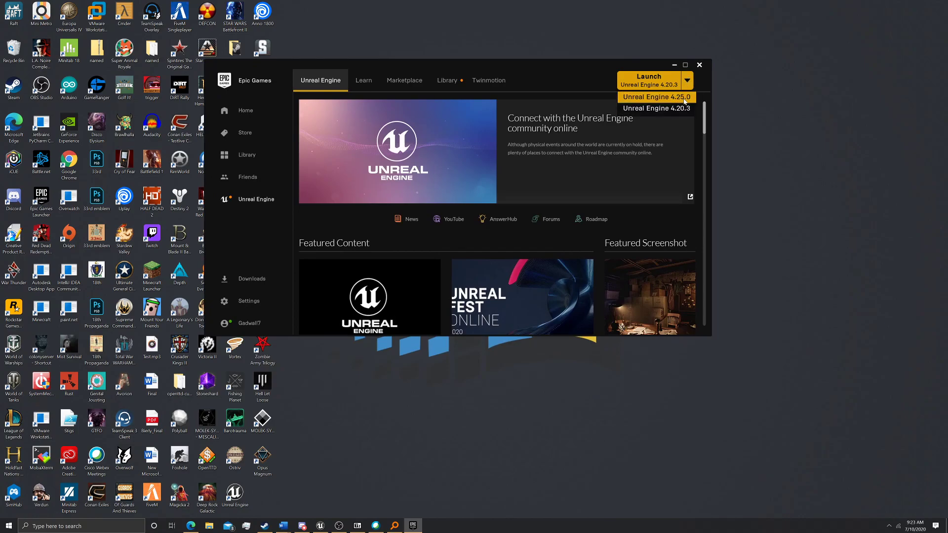
pyautogui.click(568, 74)
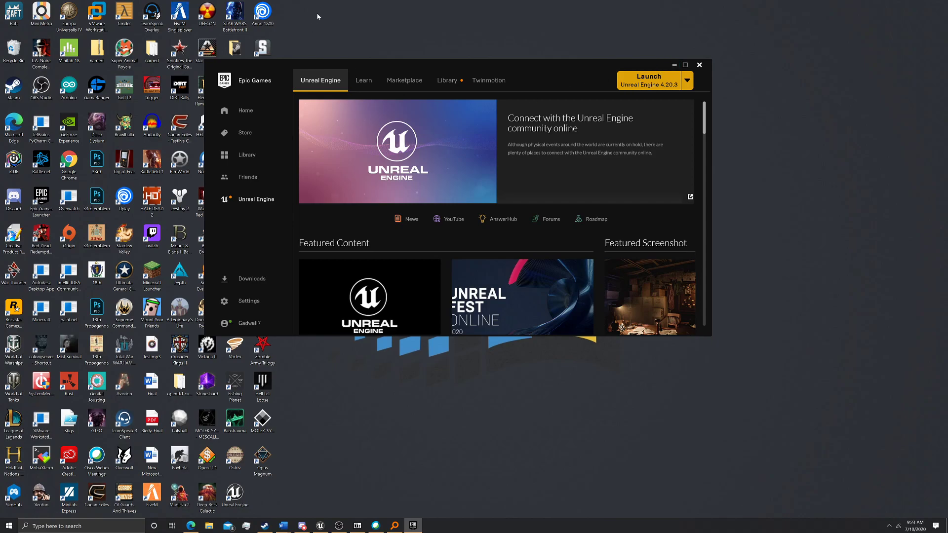
pyautogui.click(674, 64)
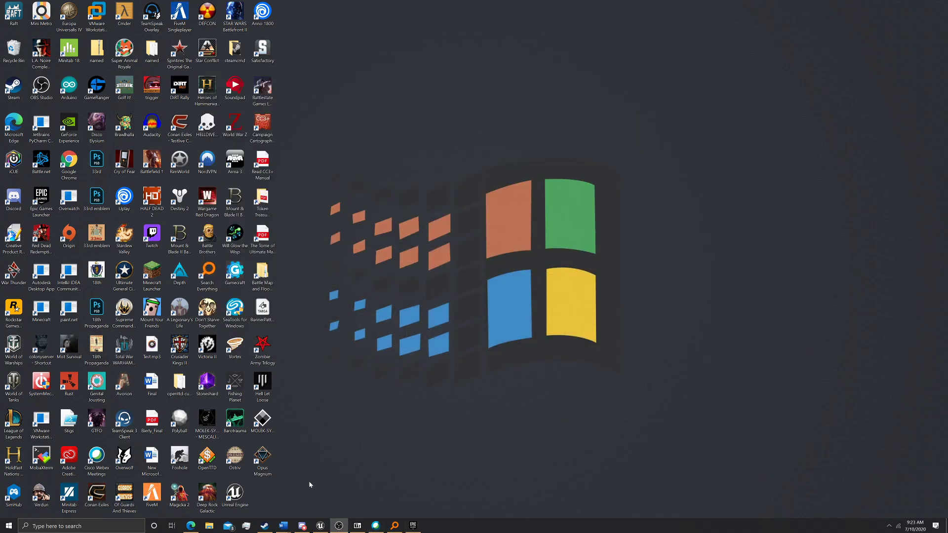
# Switch to the browser and read the uSDK 1.1 Guide's requirements, basic concept and installation sections.
pyautogui.click(190, 525)
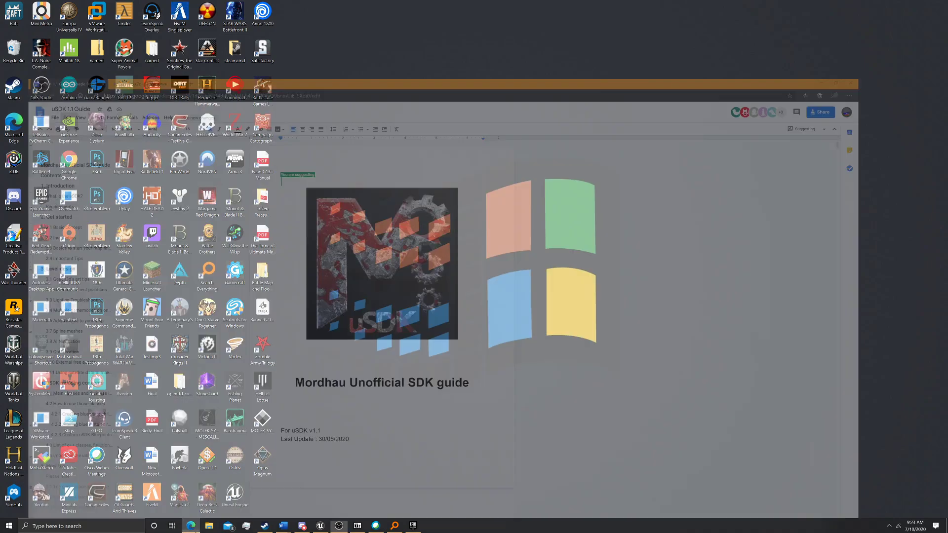
pyautogui.scroll(-4, 434, 267)
pyautogui.scroll(-15, 434, 266)
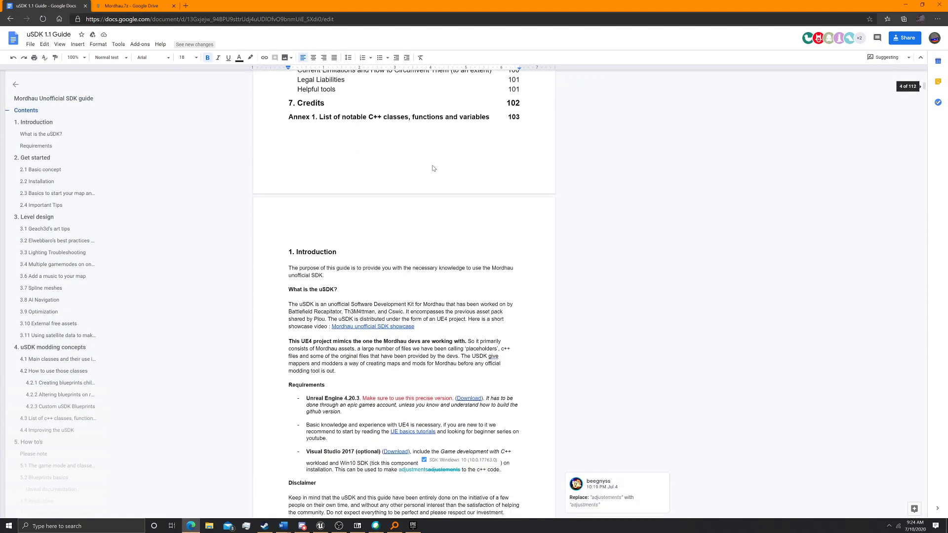
pyautogui.scroll(-3, 434, 266)
pyautogui.scroll(-1, 434, 267)
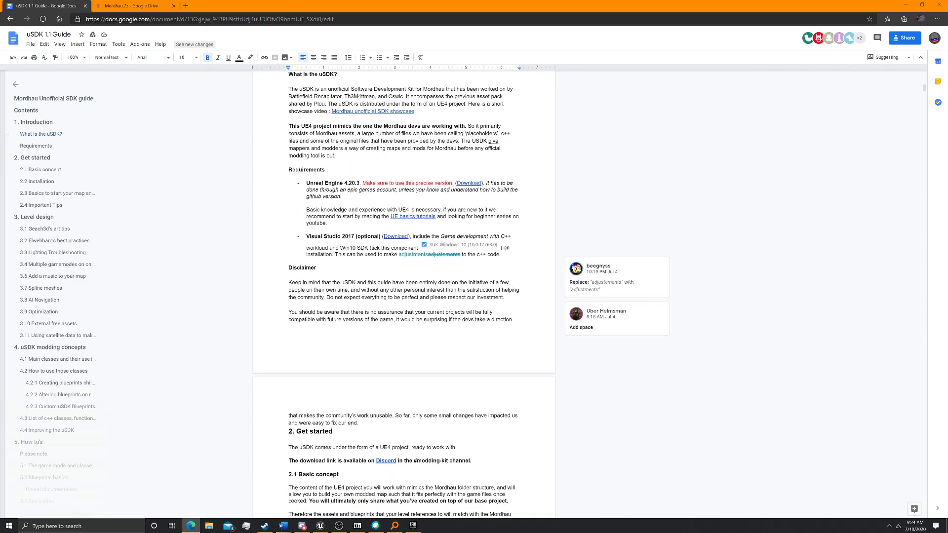
pyautogui.scroll(-7, 383, 247)
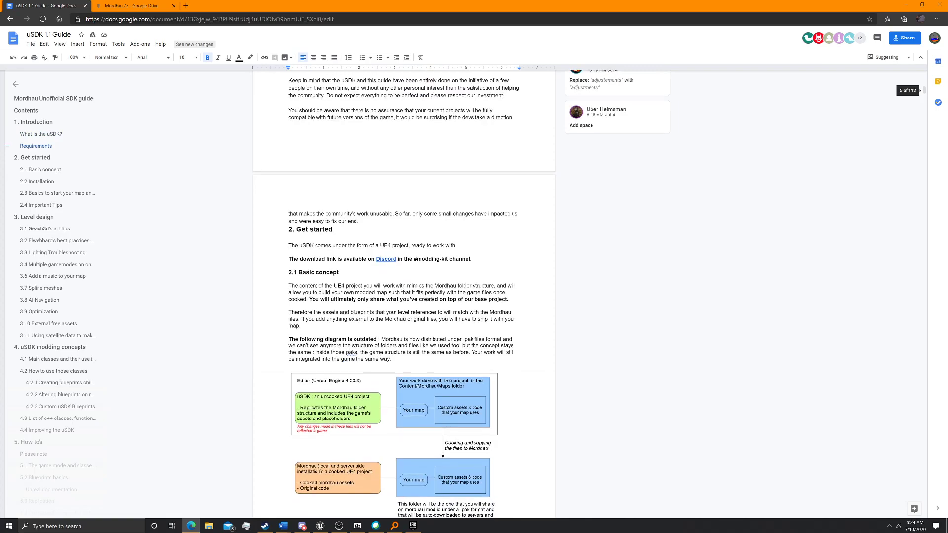
pyautogui.scroll(-6, 383, 246)
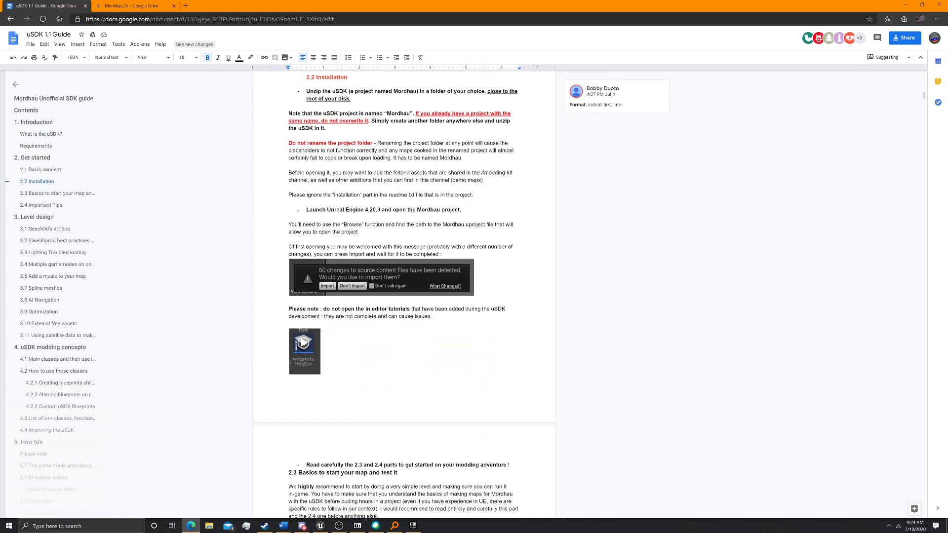
pyautogui.scroll(-2, 383, 247)
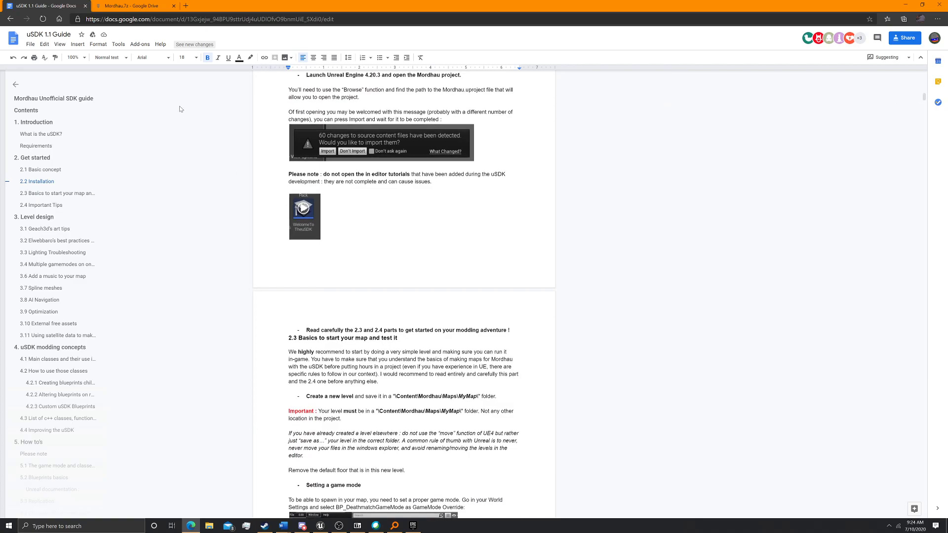
# View the Google Drive download page for Mordhau.7z and return to the desktop.
pyautogui.click(120, 6)
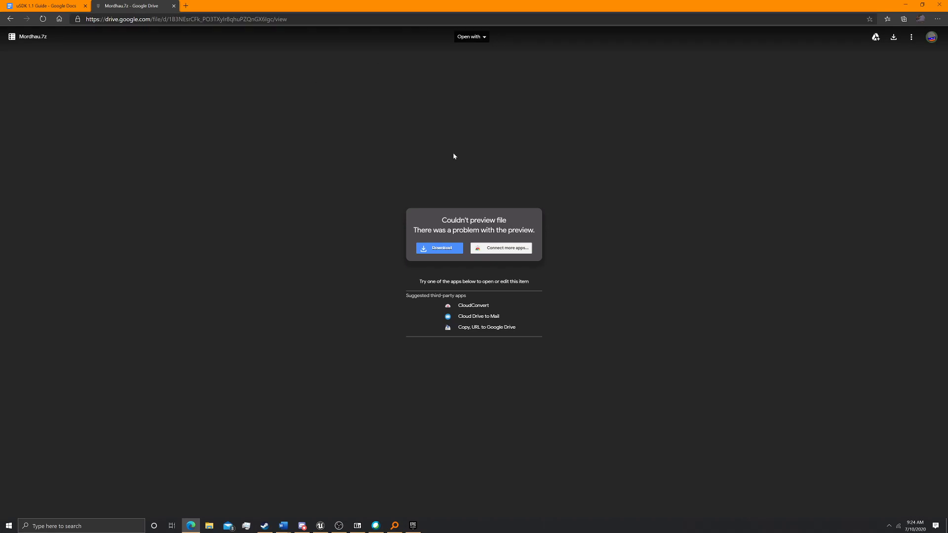
pyautogui.click(907, 4)
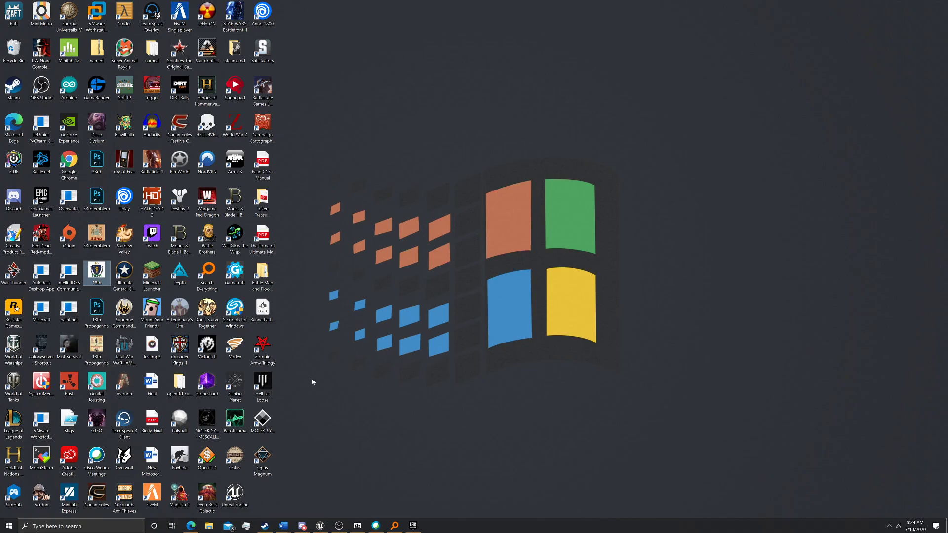
pyautogui.click(559, 232)
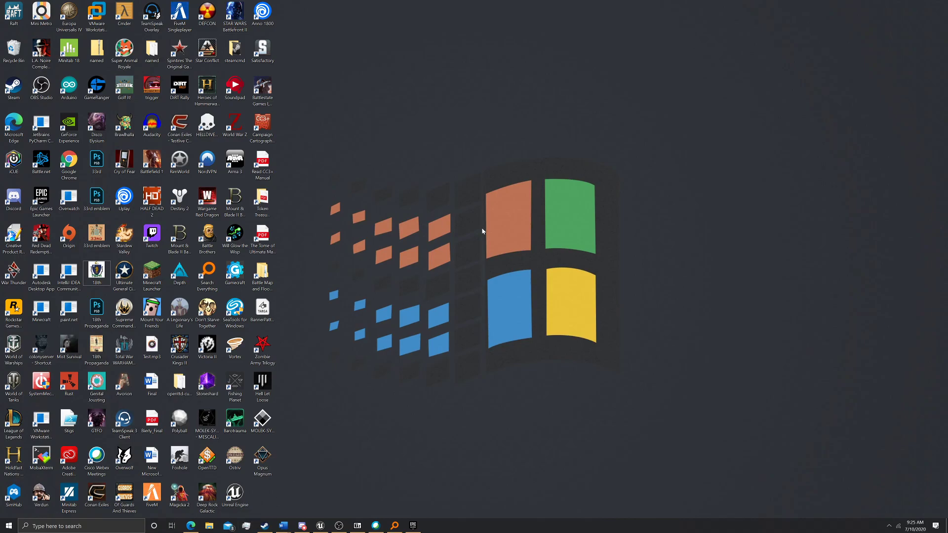
# Open the M.2 Fast (R:) drive in File Explorer and dock the window beside the Mordhau.7z archive.
pyautogui.press('super+e')
pyautogui.moveTo(224, 29); pyautogui.dragTo(439, 29)
pyautogui.scroll(-3, 361, 291)
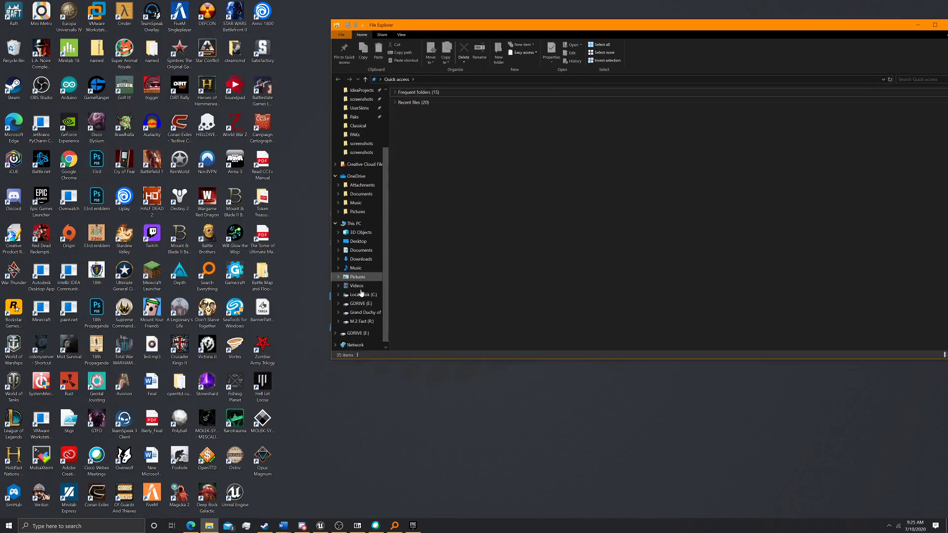
pyautogui.click(363, 322)
pyautogui.moveTo(476, 22); pyautogui.dragTo(350, 41)
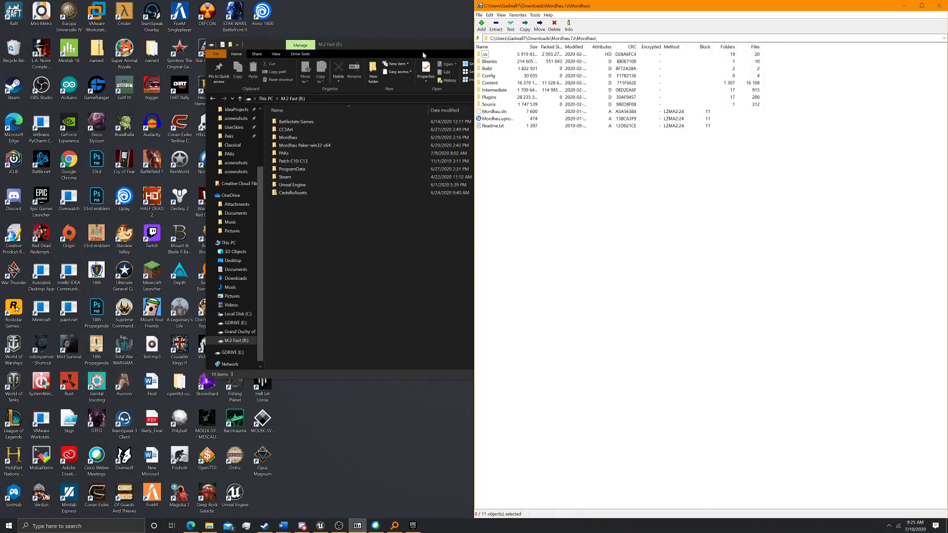
pyautogui.moveTo(423, 46); pyautogui.dragTo(0, 90)
pyautogui.click(556, 132)
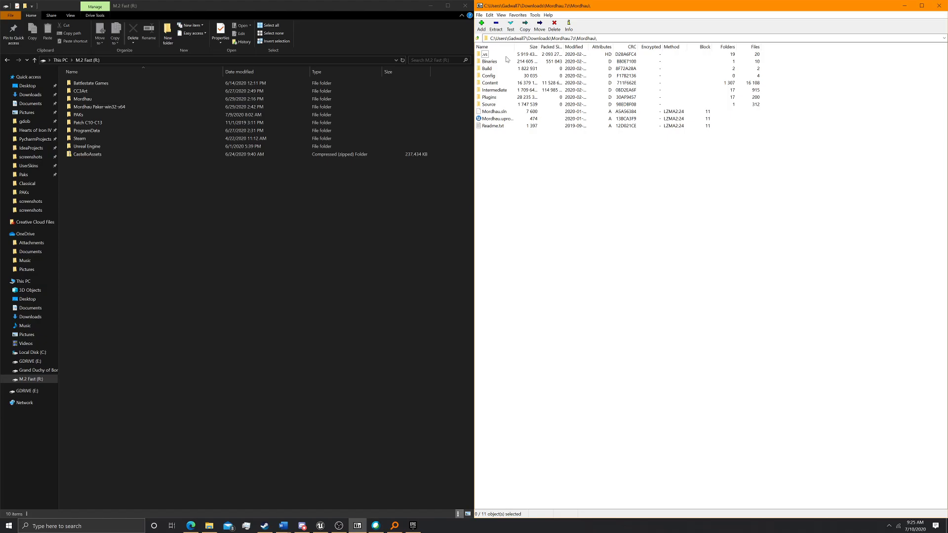
# Close the Mordhau.7z archive window and open the Mordhau project folder on the M.2 Fast (R:) drive.
pyautogui.click(612, 38)
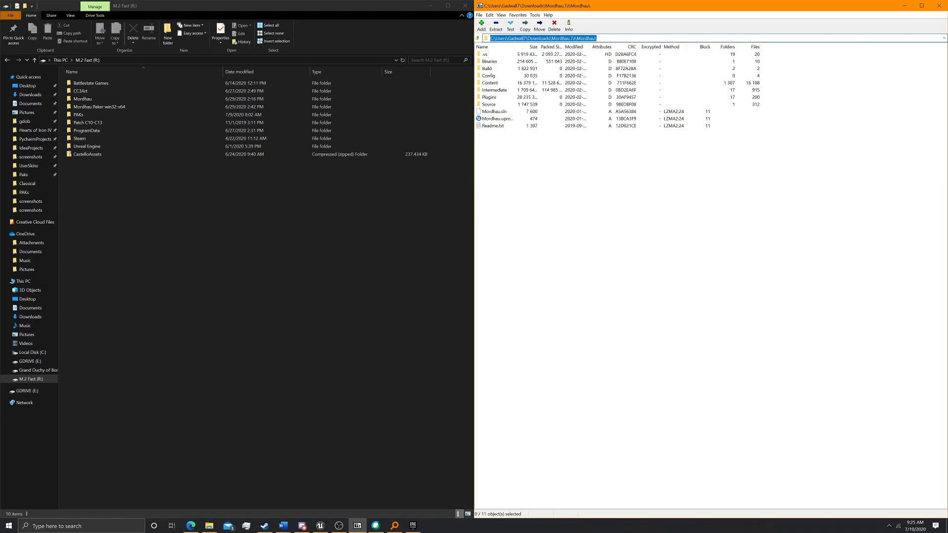
pyautogui.click(553, 38)
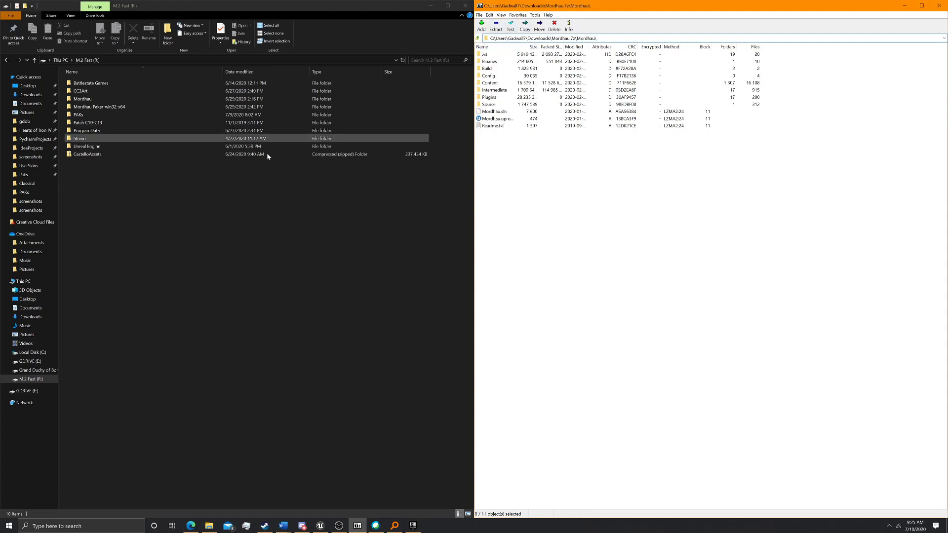
pyautogui.click(182, 305)
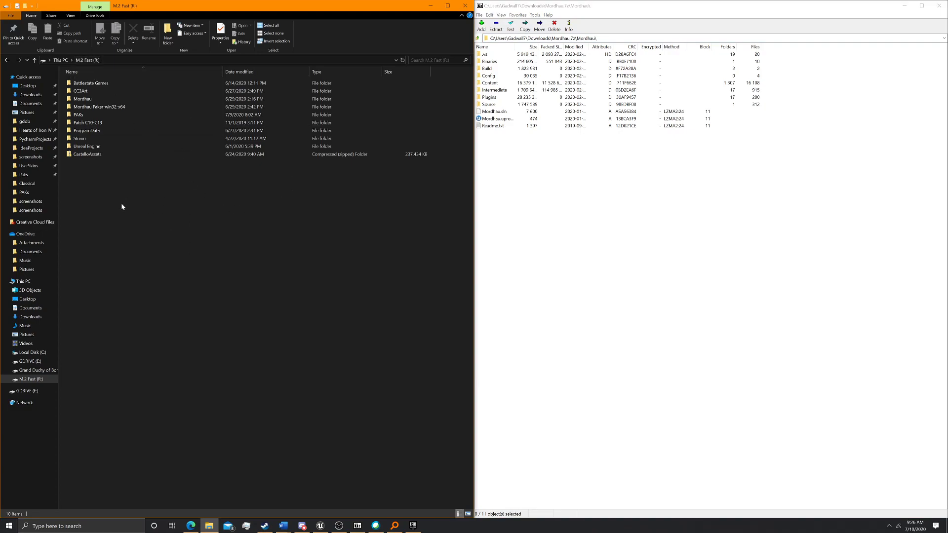
pyautogui.click(939, 6)
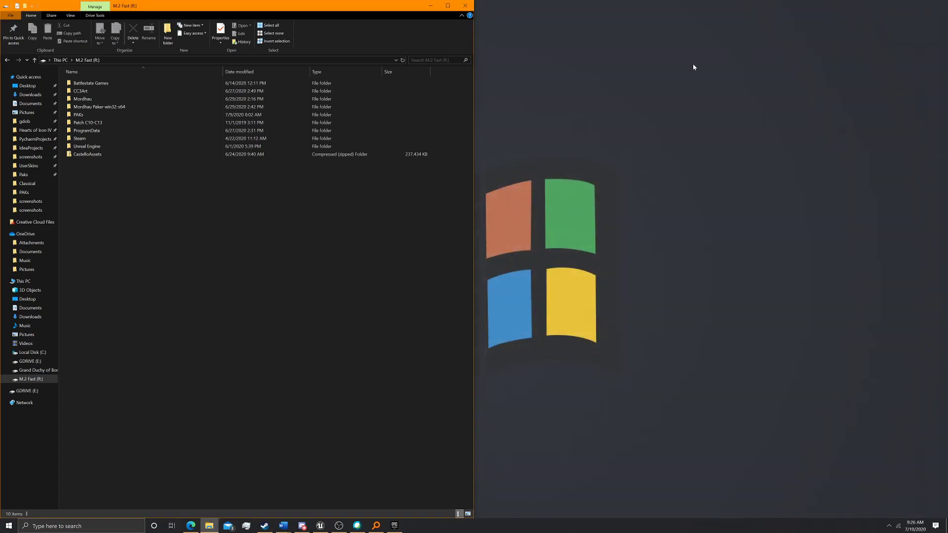
pyautogui.doubleClick(178, 102)
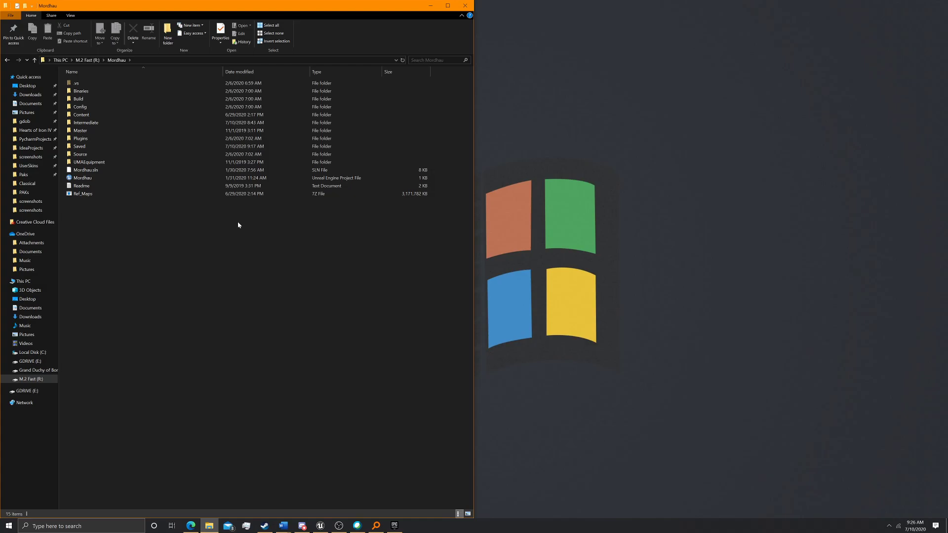
# Check the installed engine versions and projects in the Epic Games Launcher's Unreal Engine library.
pyautogui.click(394, 525)
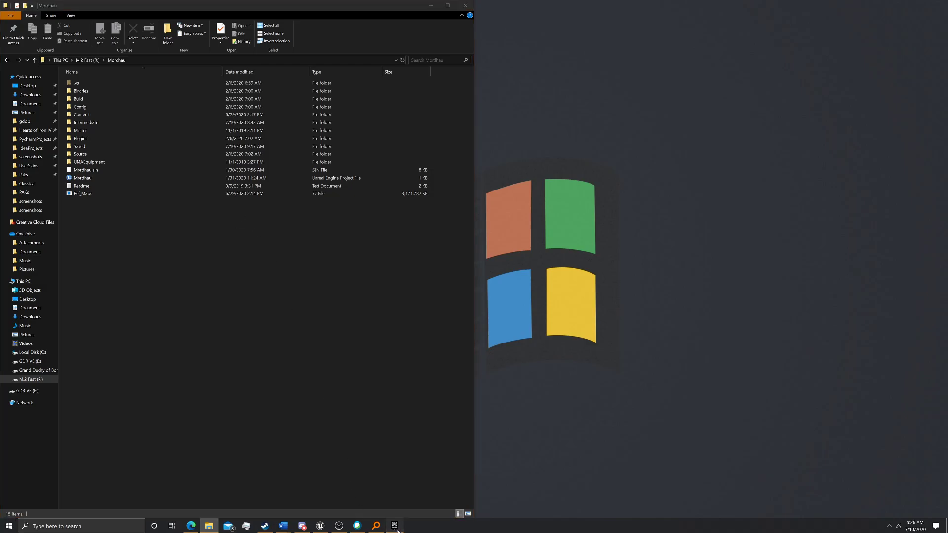
pyautogui.click(448, 80)
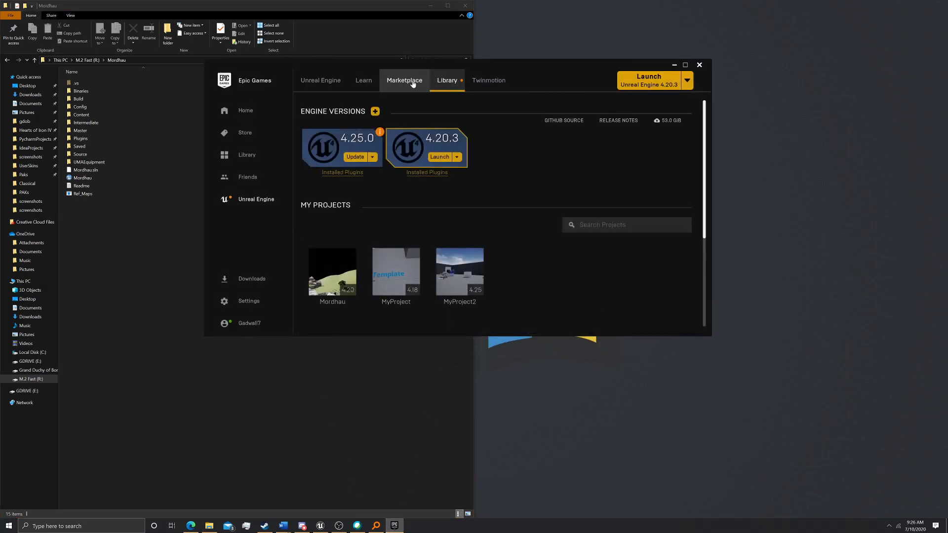
pyautogui.click(674, 65)
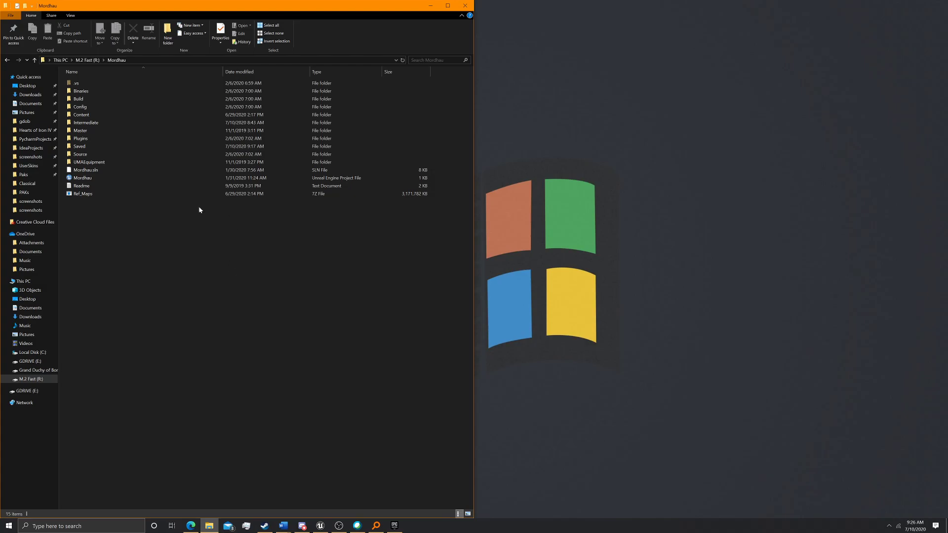
# Switch to the Unreal Editor, close the Message Log and show the top-level Content folders in the Content Browser.
pyautogui.click(320, 527)
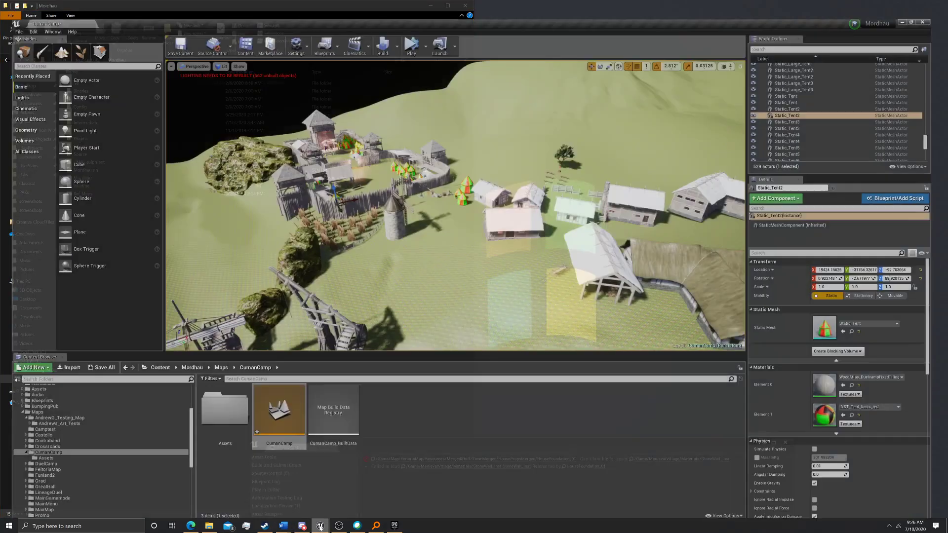
pyautogui.moveTo(455, 249); pyautogui.dragTo(423, 266, button='right')
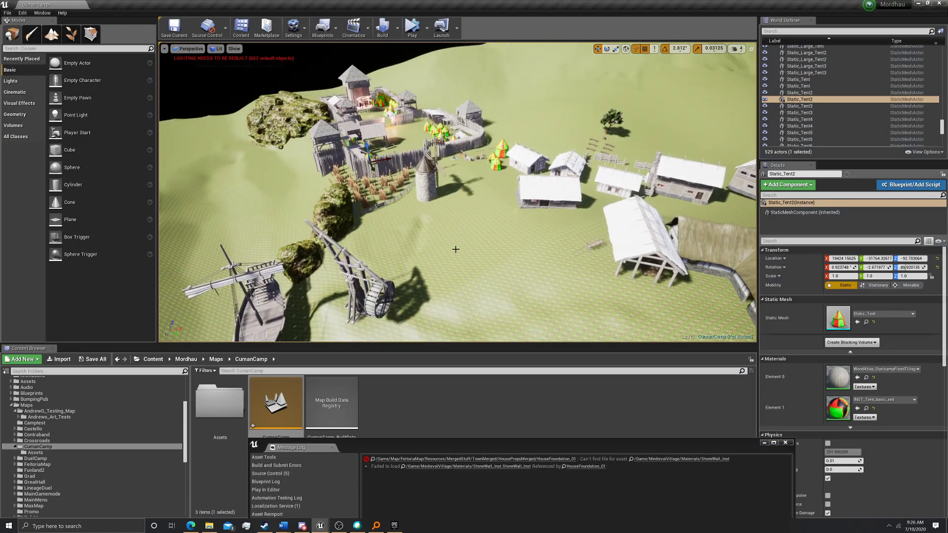
pyautogui.click(764, 443)
pyautogui.scroll(2, 69, 438)
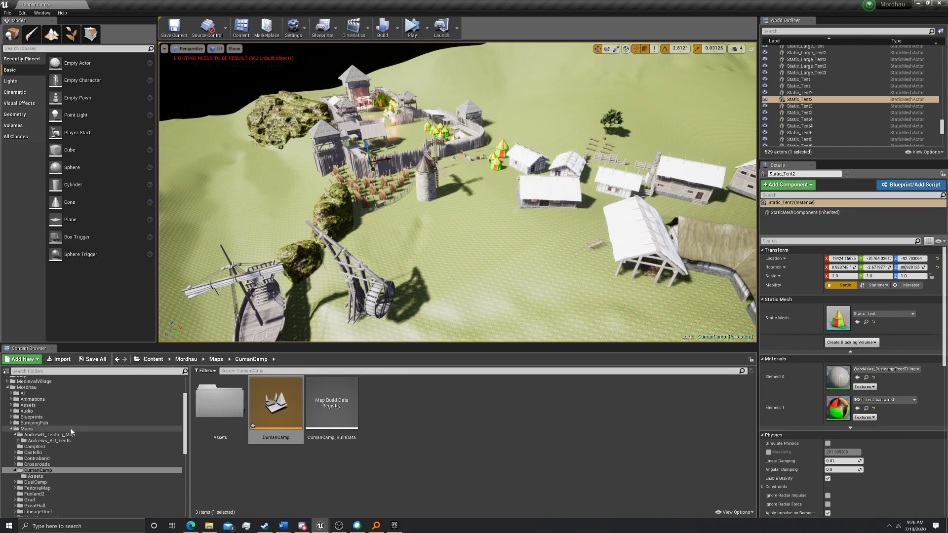
pyautogui.scroll(3, 65, 431)
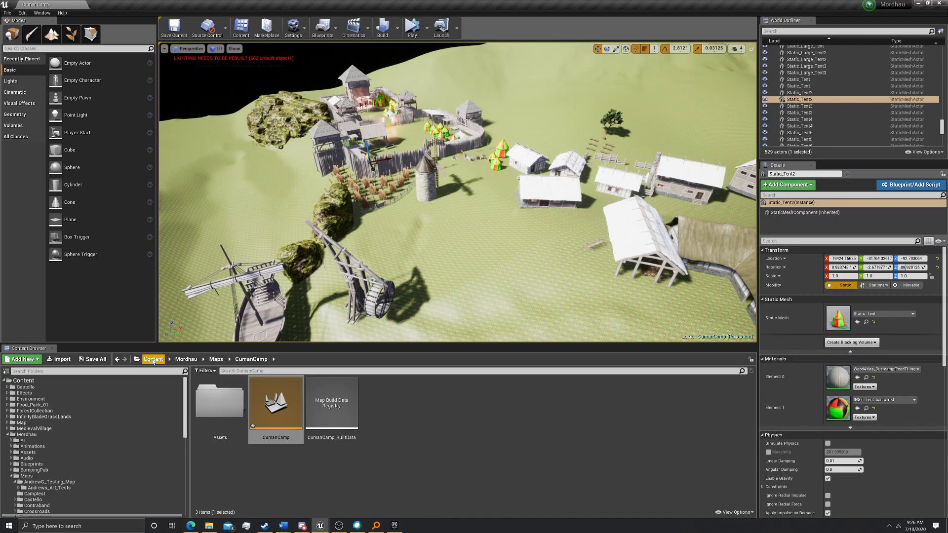
# Examine the project's Content folder in File Explorer, including its Map and Mordhau\Maps subfolders, and close File Explorer.
pyautogui.click(209, 526)
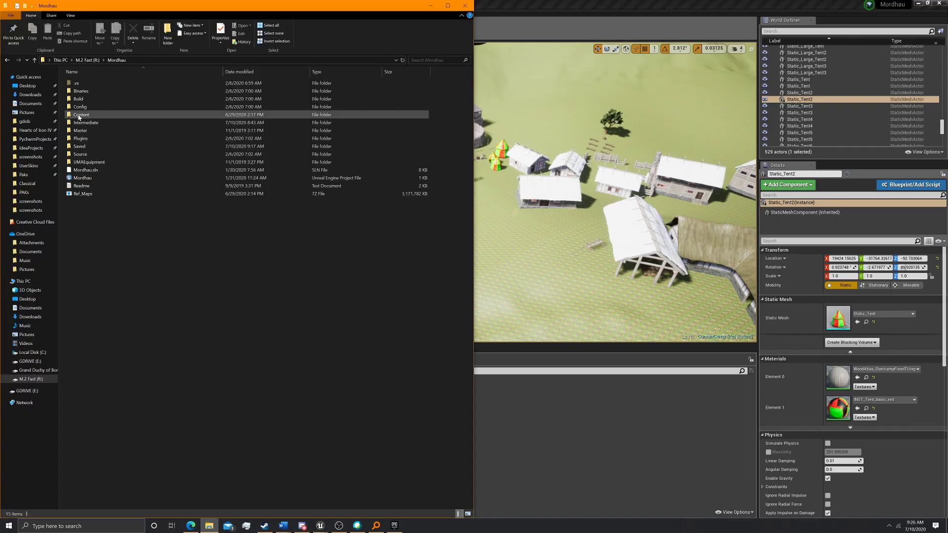
pyautogui.doubleClick(99, 117)
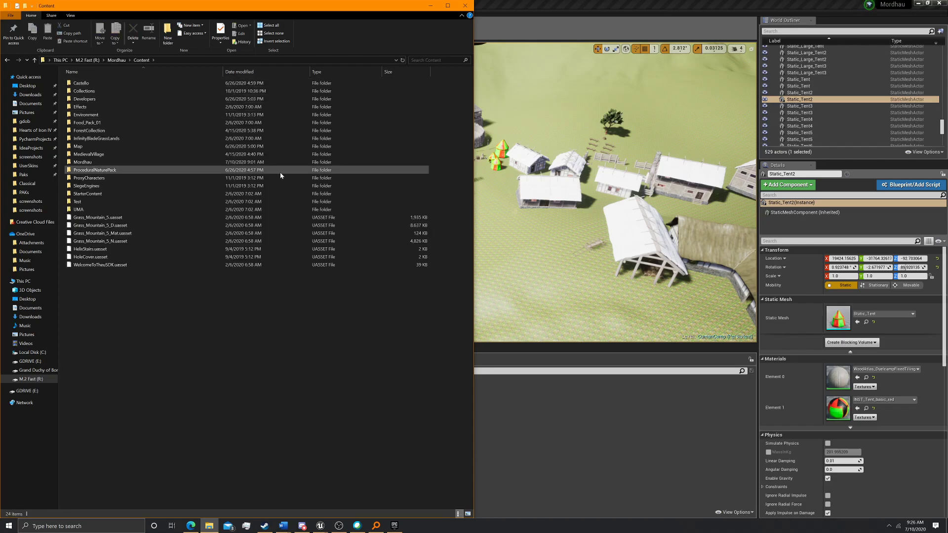
pyautogui.doubleClick(117, 147)
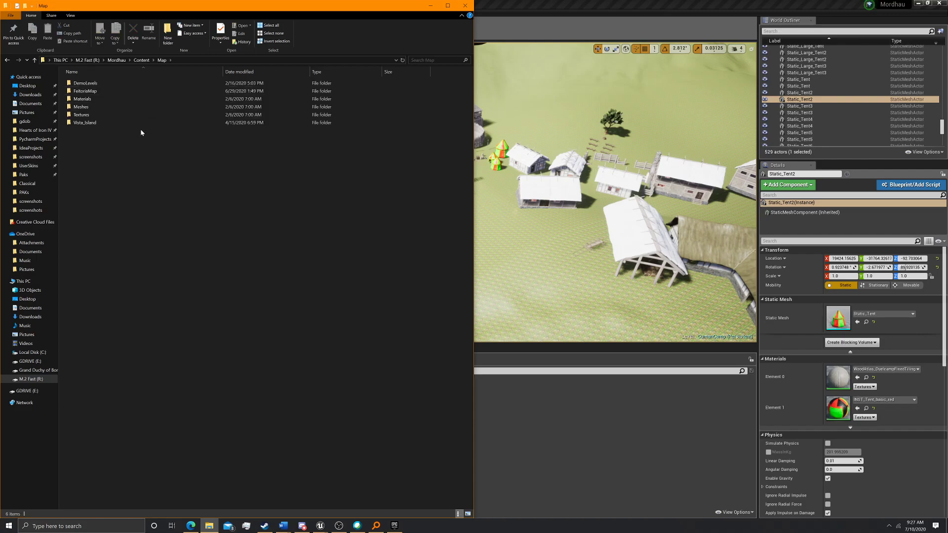
pyautogui.click(139, 61)
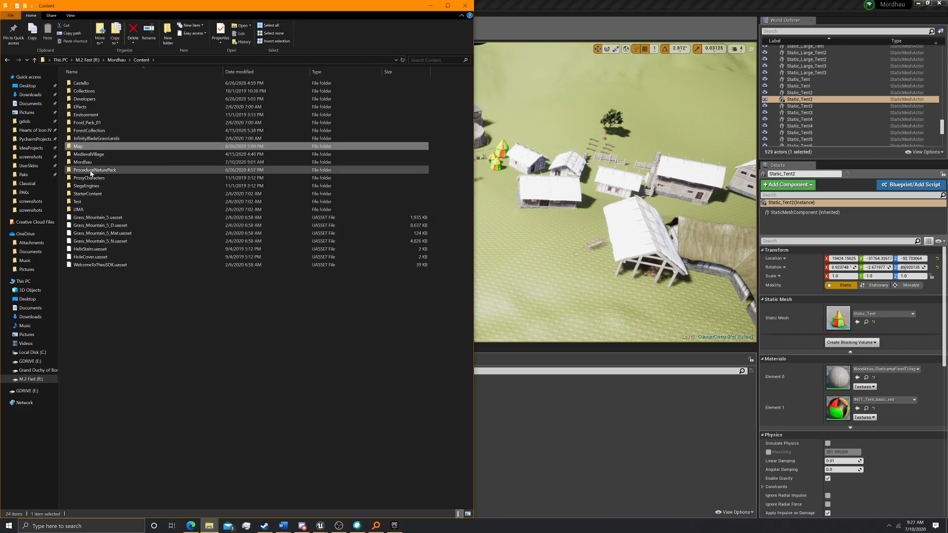
pyautogui.doubleClick(101, 131)
pyautogui.doubleClick(99, 130)
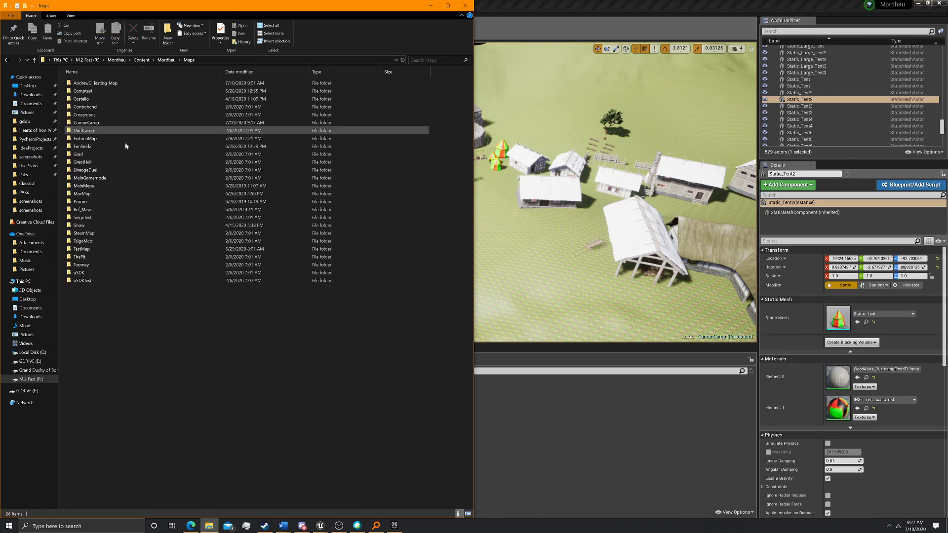
pyautogui.click(139, 61)
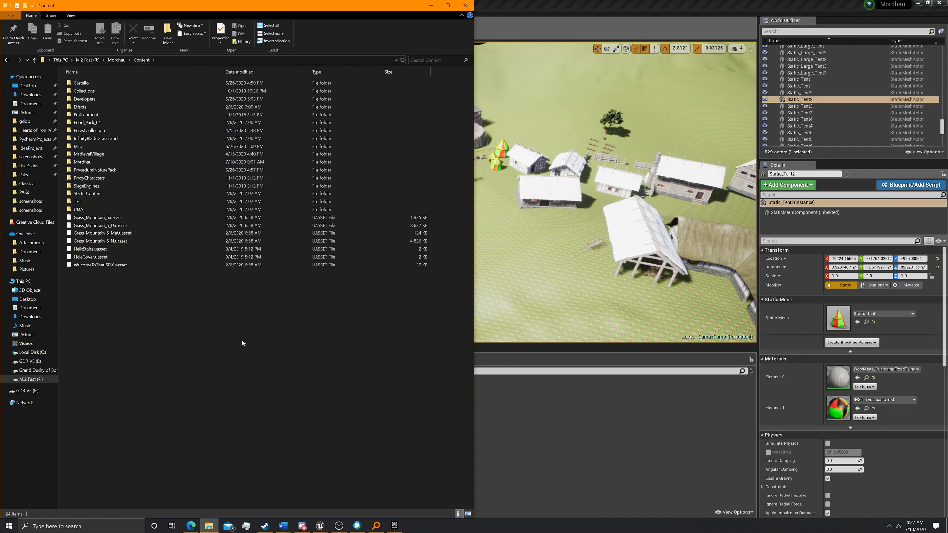
pyautogui.click(465, 6)
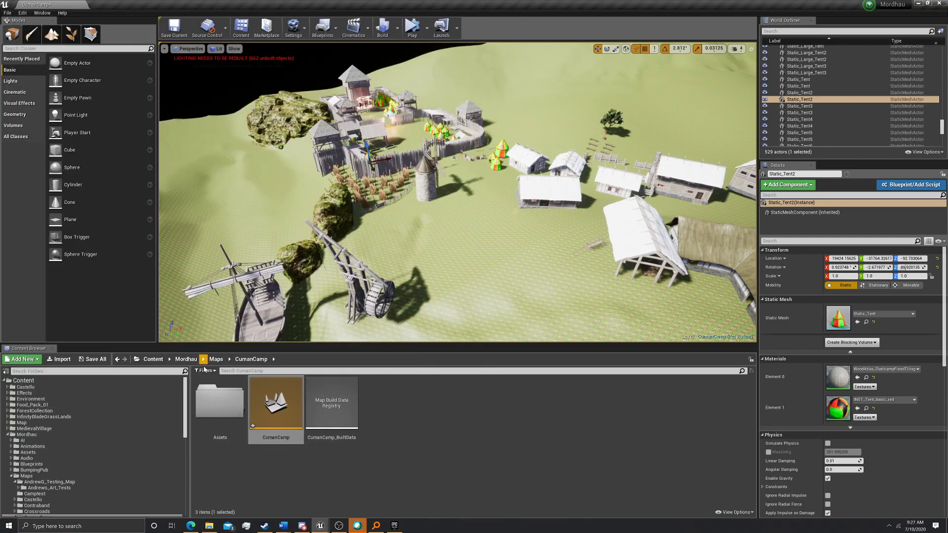
# Create a new folder named practicearea inside the Mordhau Maps folder.
pyautogui.scroll(-2, 43, 429)
pyautogui.scroll(-2, 50, 417)
pyautogui.click(47, 430)
pyautogui.rightClick(49, 430)
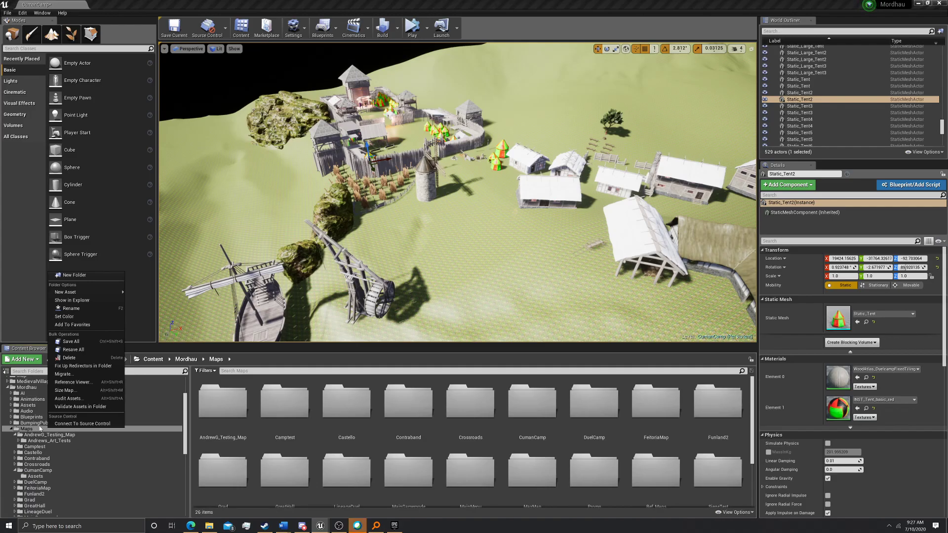
pyautogui.click(84, 275)
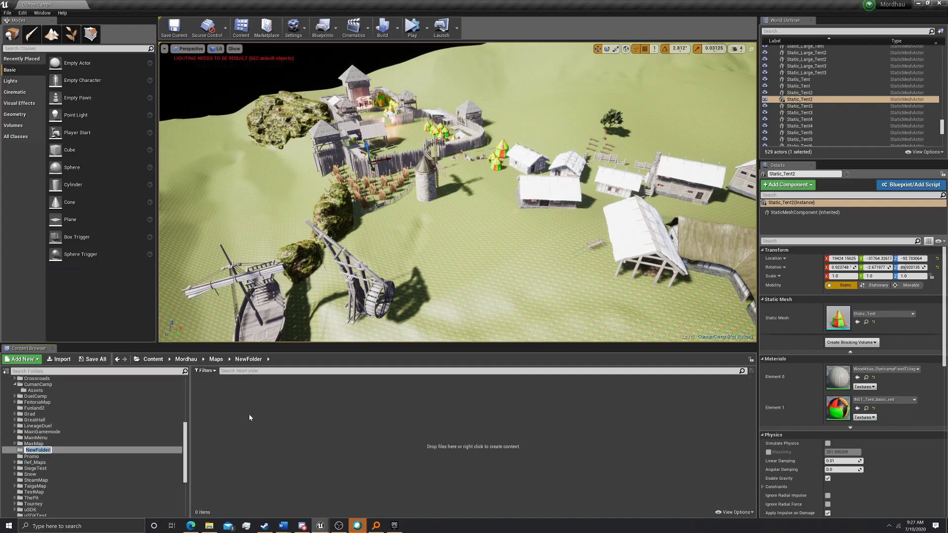
pyautogui.press('BackSpace')
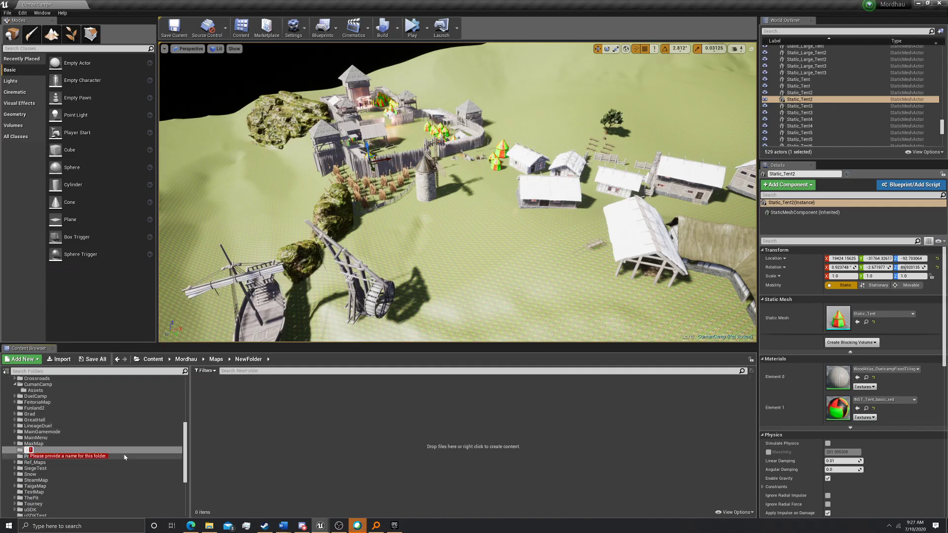
pyautogui.write('practicearea')
pyautogui.press('Return')
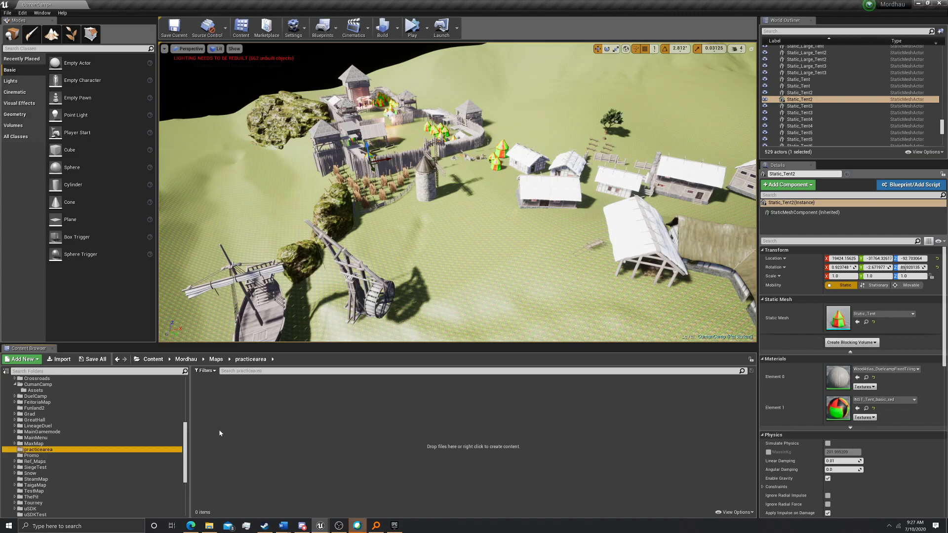
# Create a new level named practicelevel in the practicearea folder and open it.
pyautogui.rightClick(260, 402)
pyautogui.click(300, 244)
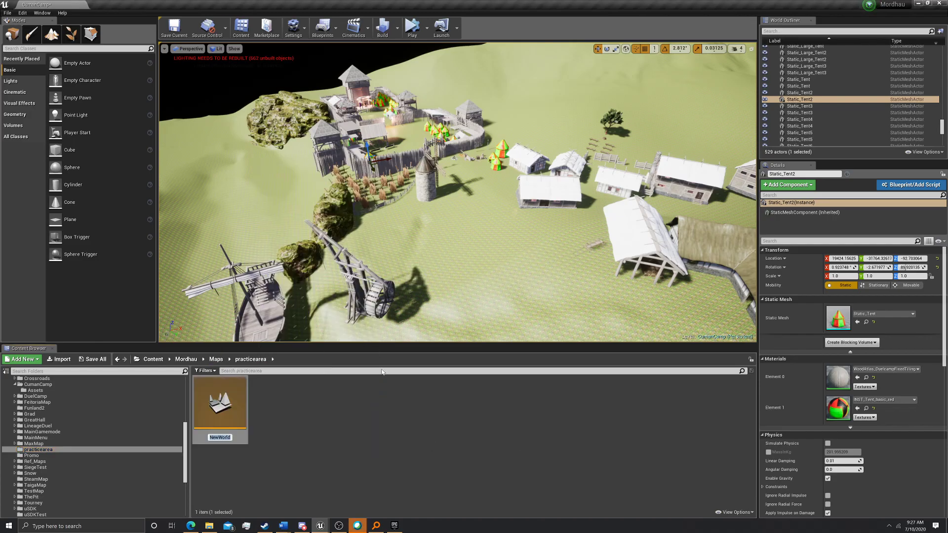
pyautogui.write('pra')
pyautogui.press('Return')
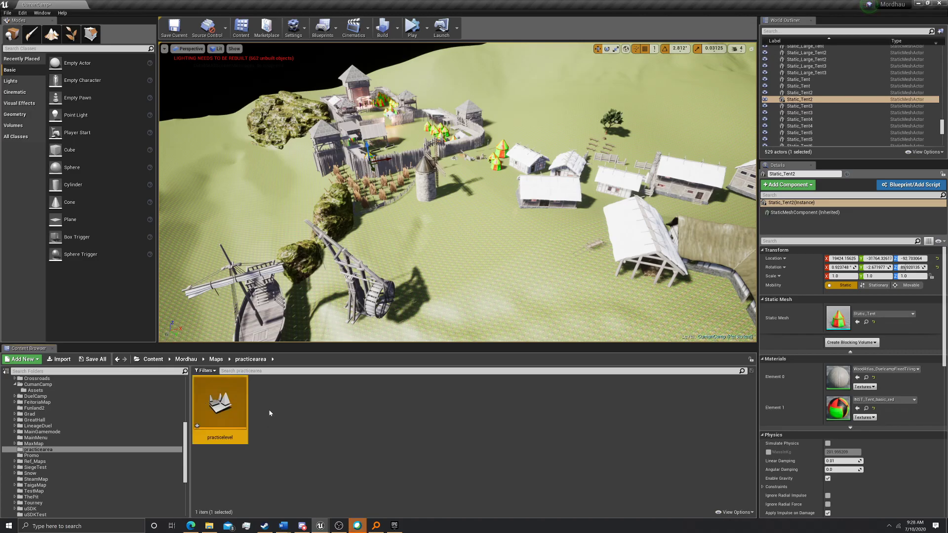
pyautogui.doubleClick(216, 408)
pyautogui.click(504, 329)
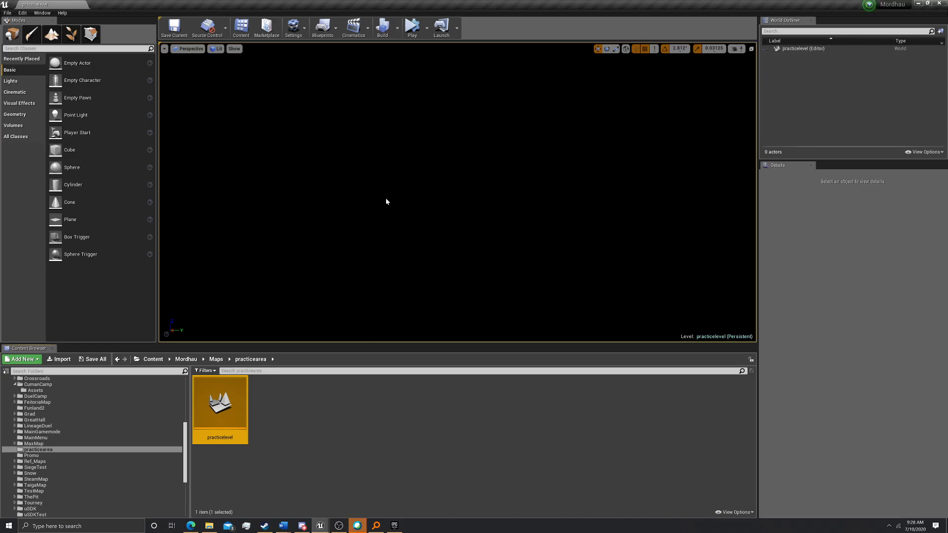
# Start setting up a new landscape and preview it with a section size of 255×255 quads.
pyautogui.click(51, 33)
pyautogui.moveTo(281, 218); pyautogui.dragTo(172, 213, button='right')
pyautogui.click(74, 170)
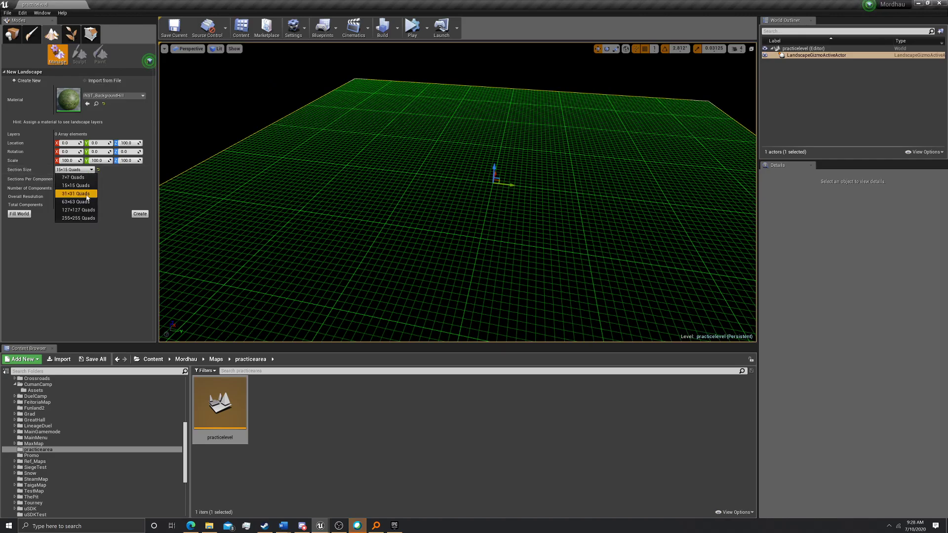
pyautogui.click(70, 220)
pyautogui.moveTo(383, 191); pyautogui.dragTo(457, 179, button='right')
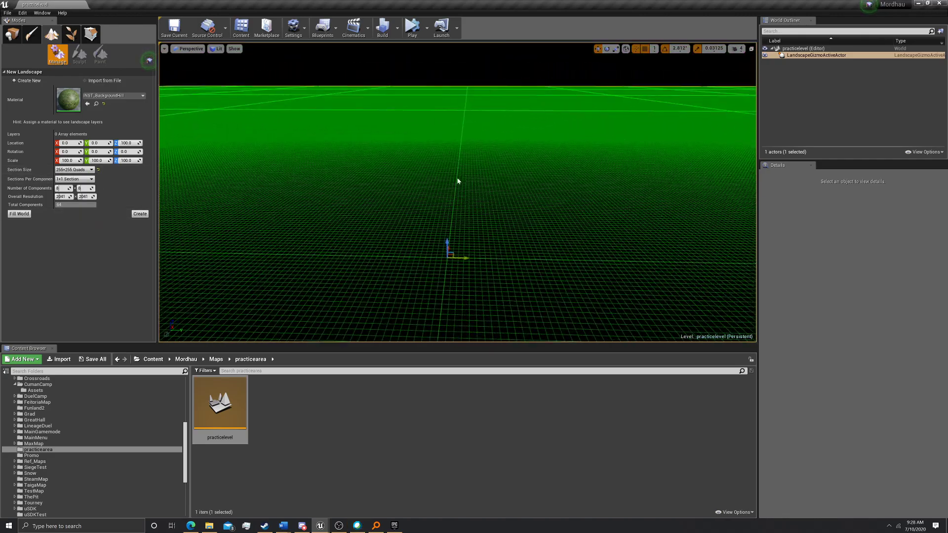
# Compare landscape section sizes of 7×7, 15×15 and 63×63 quads, and set the section size to 15×15 quads.
pyautogui.click(75, 169)
pyautogui.click(76, 178)
pyautogui.moveTo(283, 201); pyautogui.dragTo(296, 197, button='right')
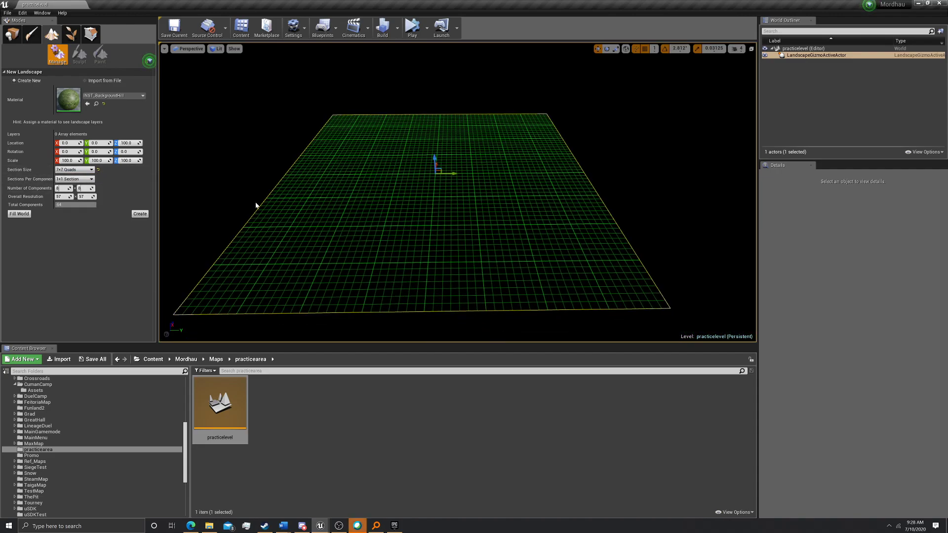
pyautogui.click(72, 171)
pyautogui.click(76, 185)
pyautogui.moveTo(409, 190)
pyautogui.mouseDown(button='right')
pyautogui.moveTo(404, 179)
pyautogui.moveTo(405, 201)
pyautogui.mouseUp(button='right')
pyautogui.click(74, 170)
pyautogui.click(76, 202)
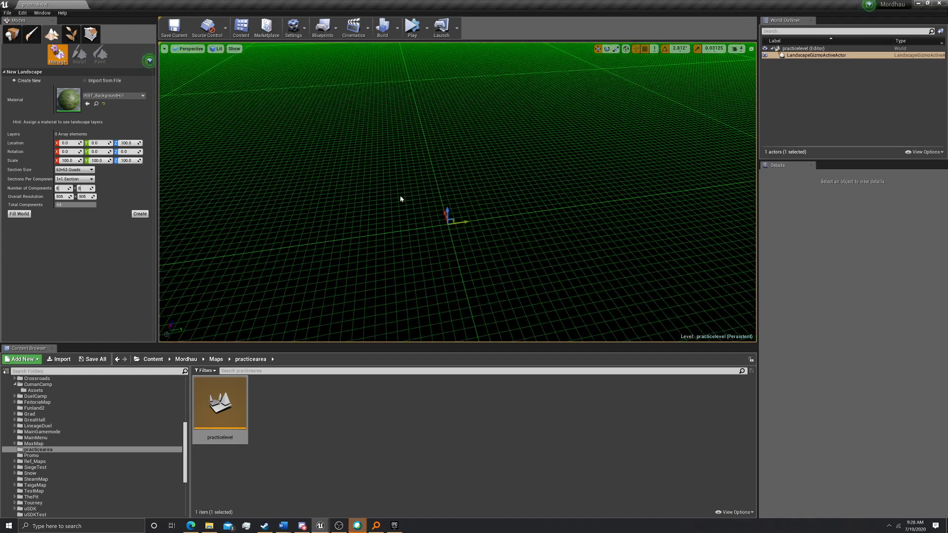
pyautogui.moveTo(315, 160); pyautogui.dragTo(312, 160, button='right')
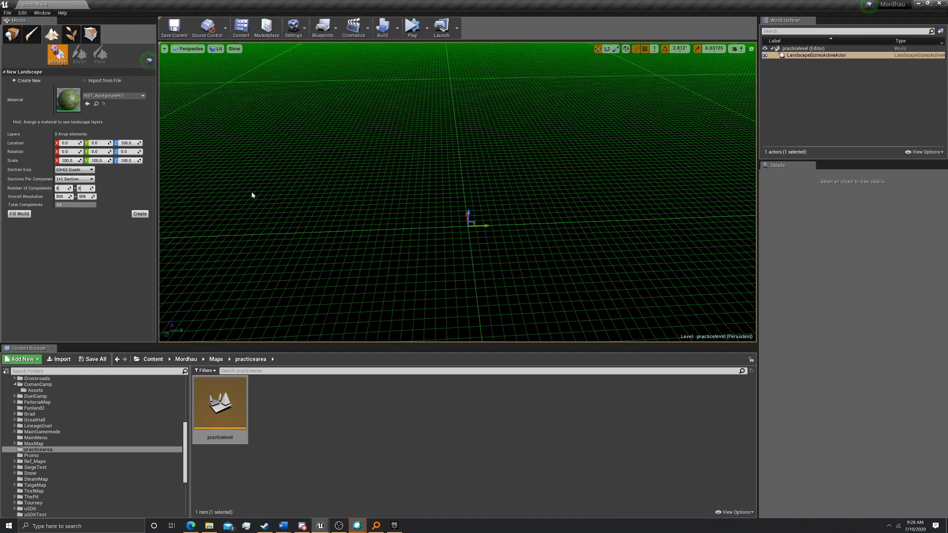
pyautogui.click(76, 170)
pyautogui.click(72, 188)
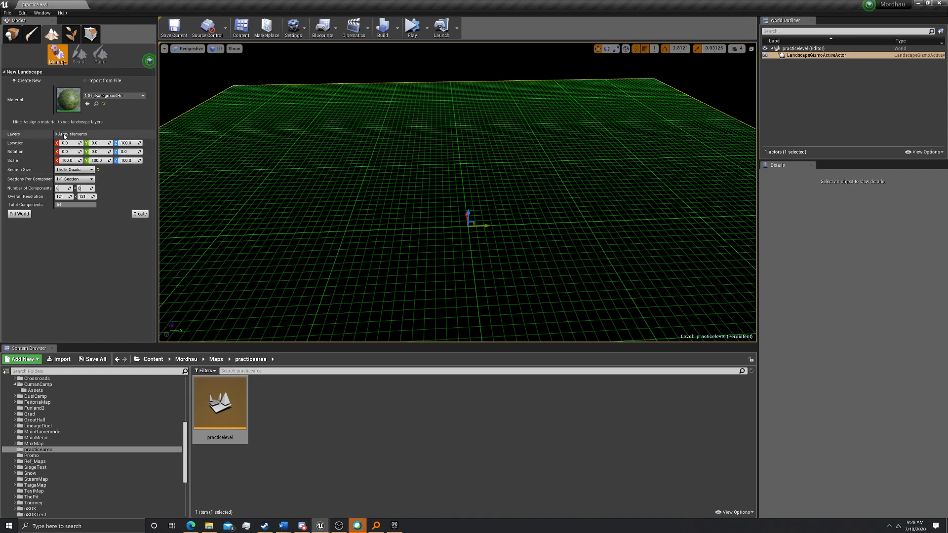
# Search the landscape material choices for grass, and create the landscape with the INST_BackgroundHill material.
pyautogui.click(99, 97)
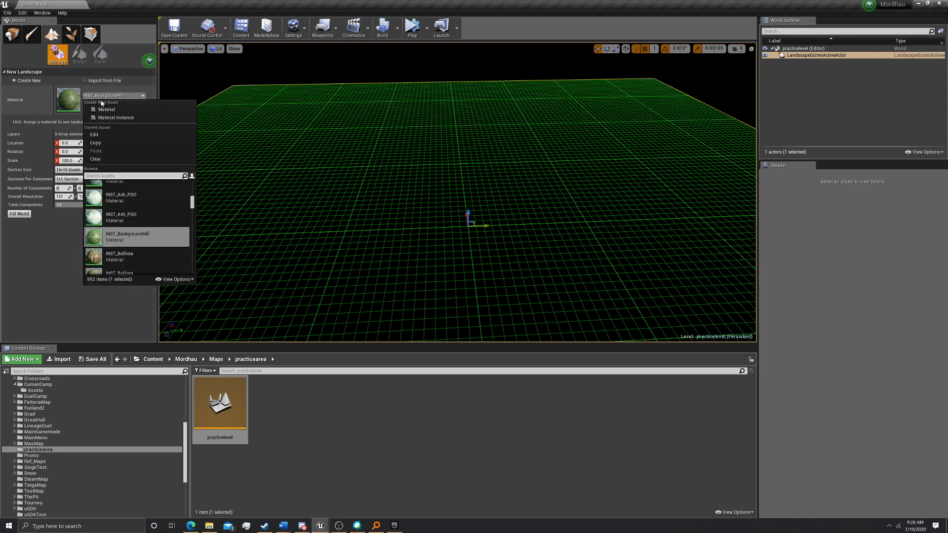
pyautogui.scroll(-5, 138, 232)
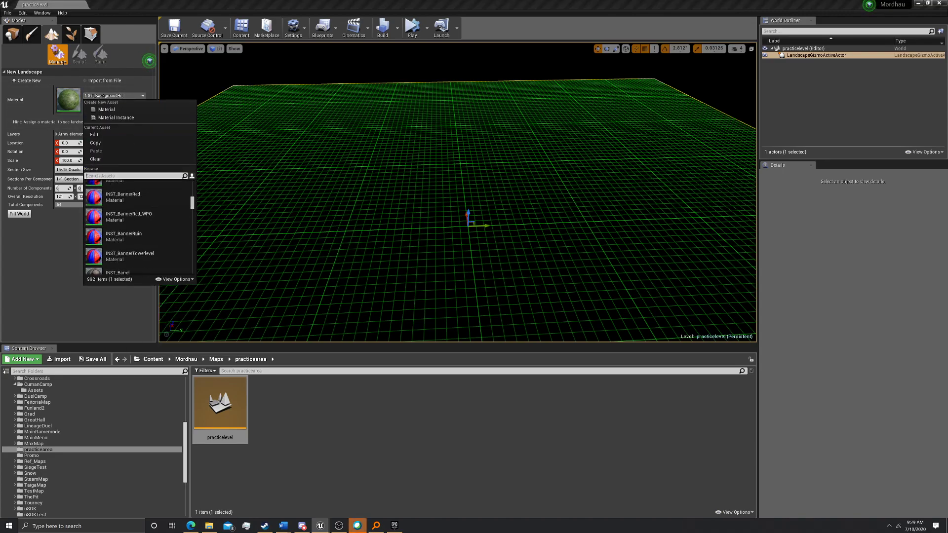
pyautogui.write('grass')
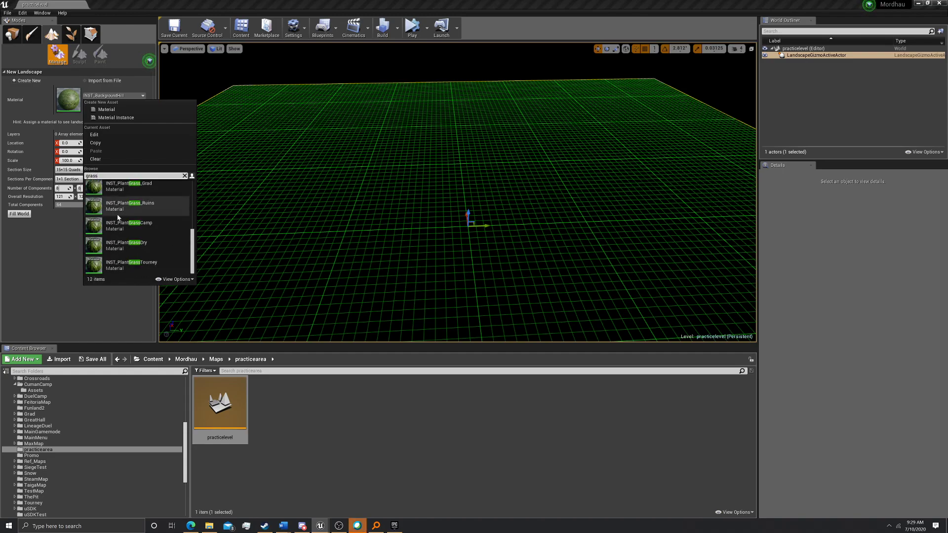
pyautogui.click(53, 267)
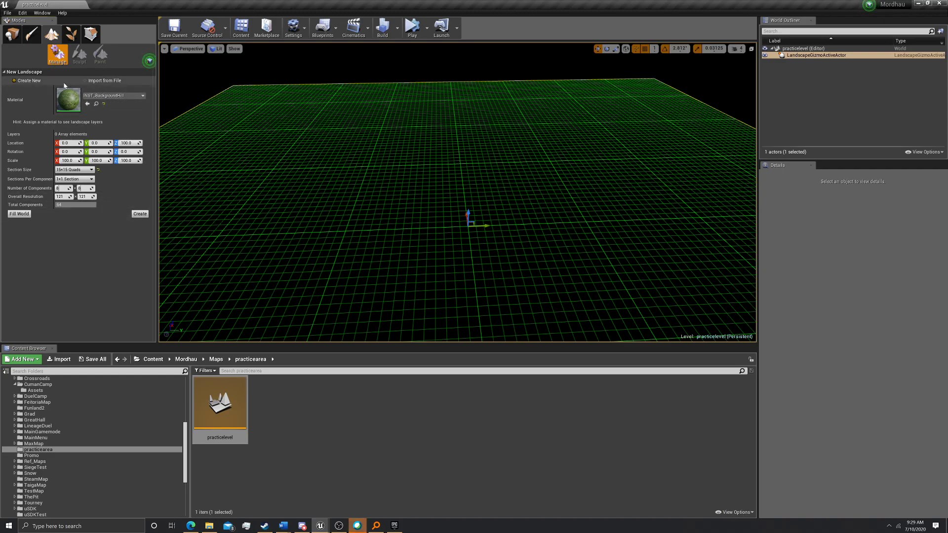
pyautogui.moveTo(430, 114); pyautogui.dragTo(438, 124, button='right')
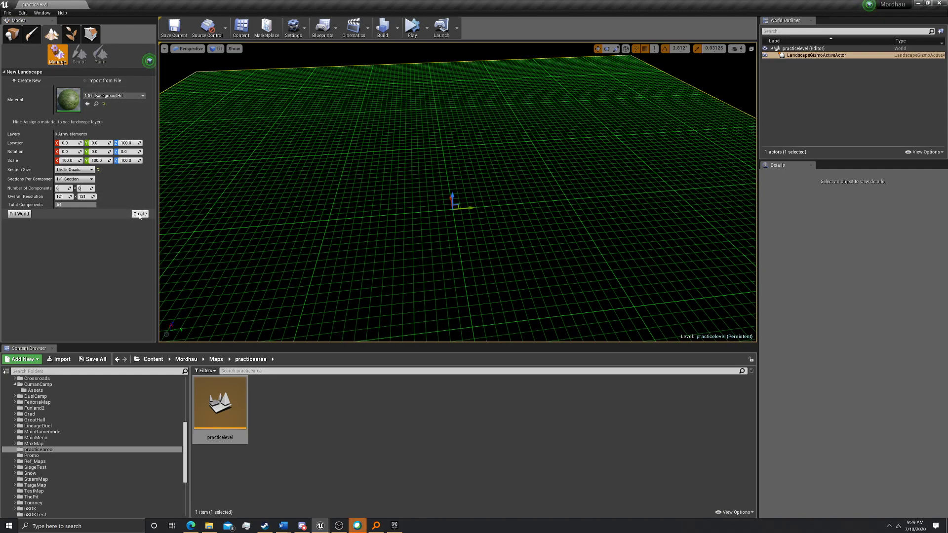
pyautogui.click(140, 213)
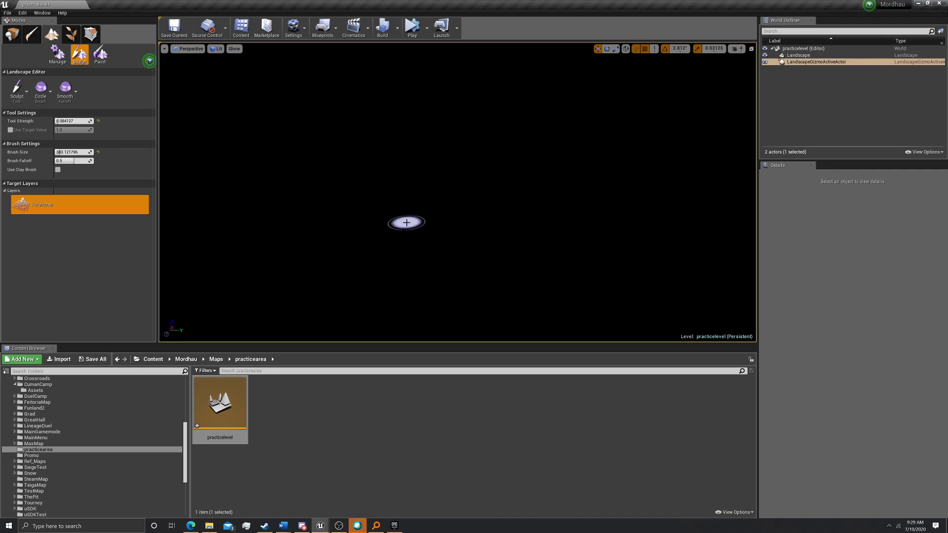
# Place a directional light in the level above the landscape.
pyautogui.click(8, 30)
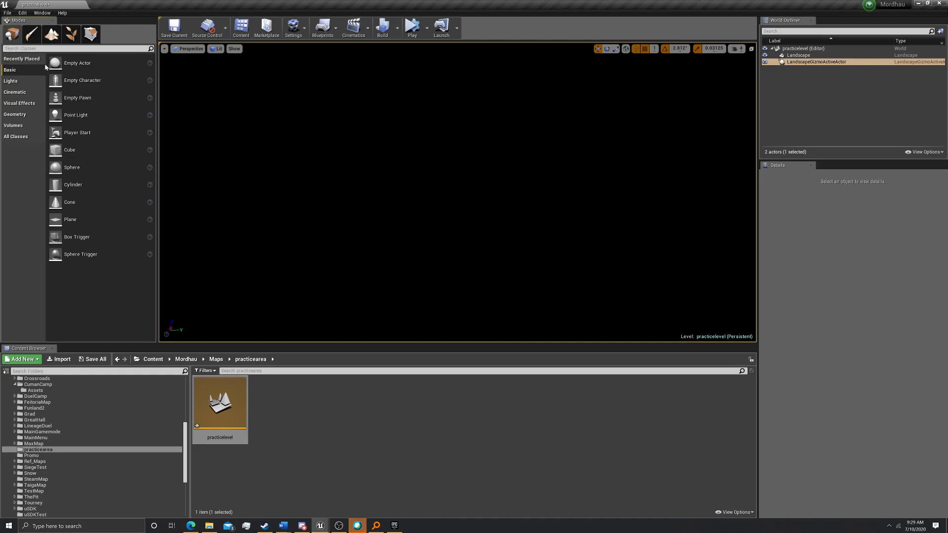
pyautogui.click(24, 82)
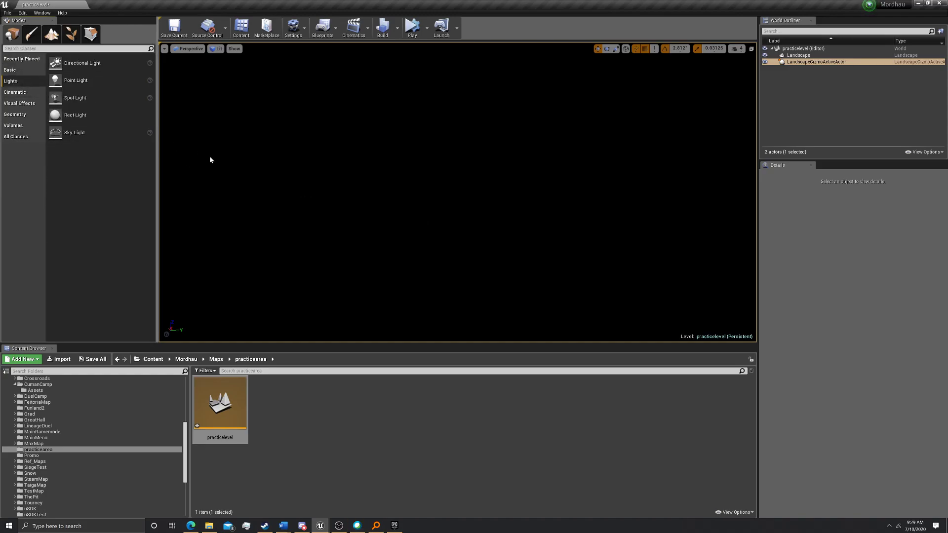
pyautogui.moveTo(92, 68); pyautogui.dragTo(168, 101)
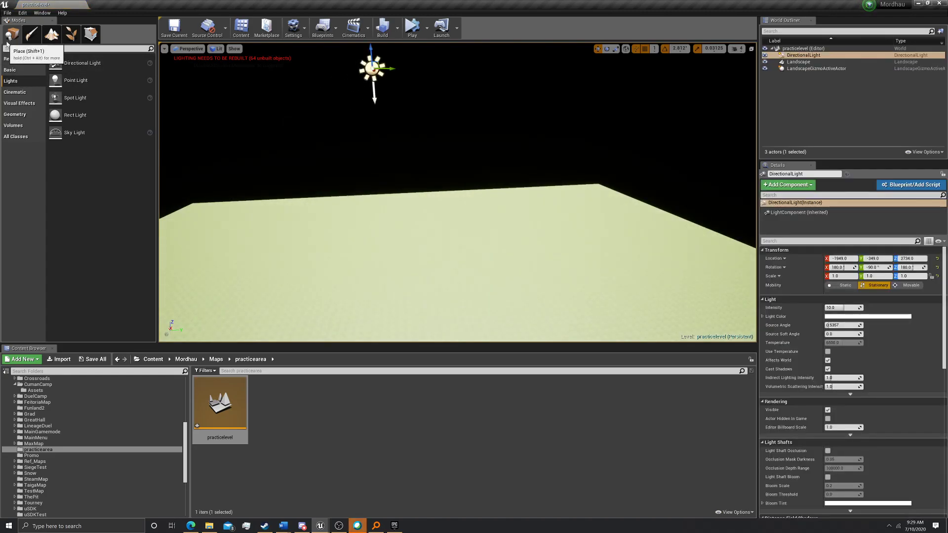
# Rotate the directional light to a pitch of about -56.25° so it shines on the landscape at an angle.
pyautogui.moveTo(342, 139); pyautogui.dragTo(202, 137, button='right')
pyautogui.press('e')
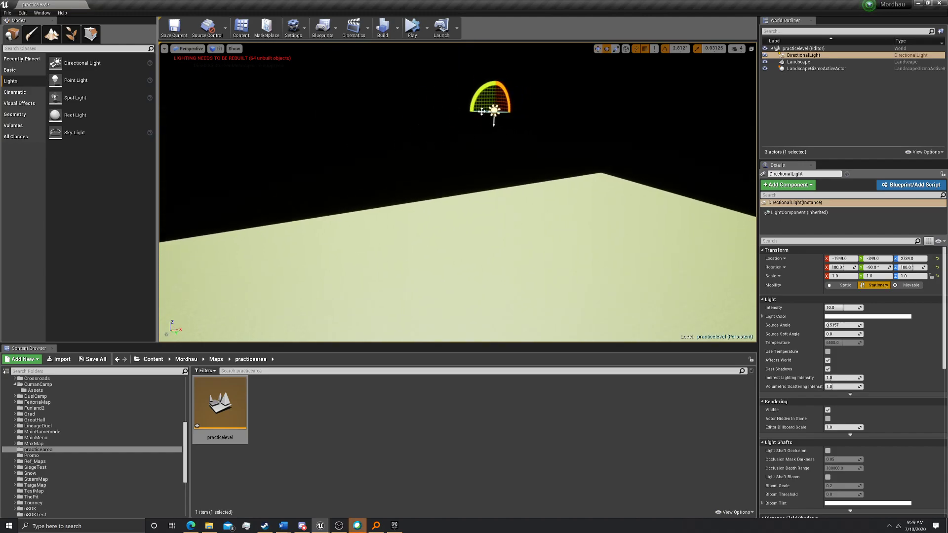
pyautogui.moveTo(480, 88); pyautogui.dragTo(508, 80)
pyautogui.moveTo(479, 89); pyautogui.dragTo(445, 140, button='right')
pyautogui.moveTo(436, 145); pyautogui.dragTo(378, 128)
pyautogui.moveTo(497, 159)
pyautogui.mouseDown(button='right')
pyautogui.moveTo(541, 195)
pyautogui.moveTo(489, 217)
pyautogui.moveTo(540, 213)
pyautogui.moveTo(538, 205)
pyautogui.moveTo(530, 219)
pyautogui.moveTo(543, 217)
pyautogui.moveTo(528, 188)
pyautogui.moveTo(521, 227)
pyautogui.moveTo(514, 157)
pyautogui.mouseUp(button='right')
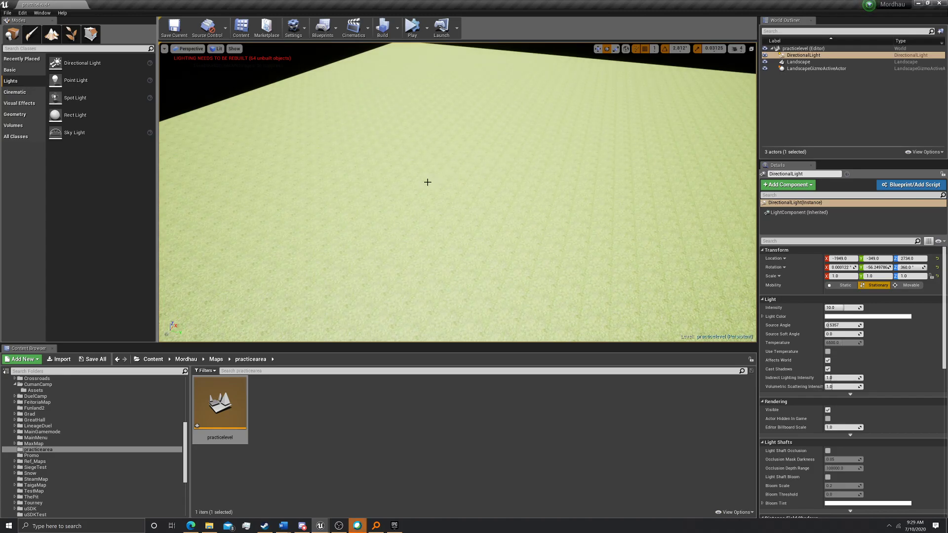
pyautogui.moveTo(417, 190); pyautogui.dragTo(418, 183, button='right')
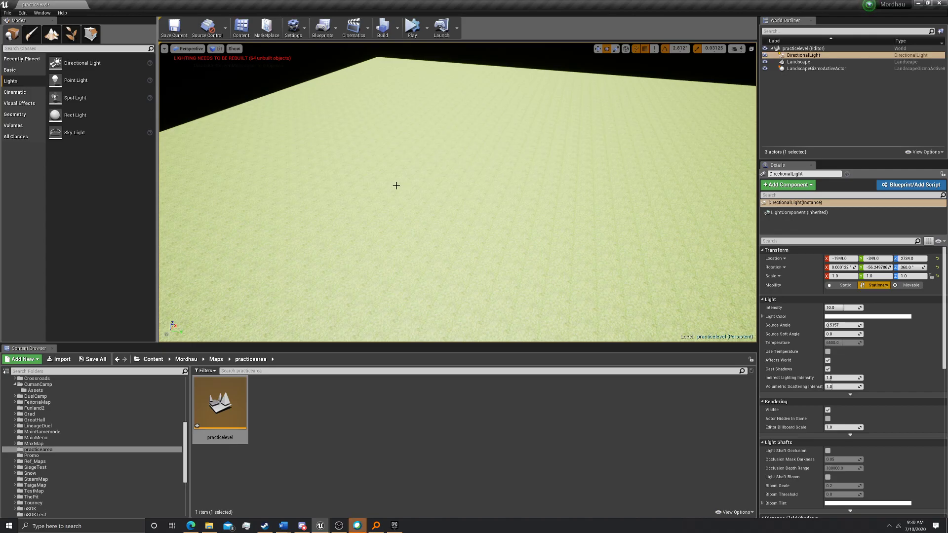
pyautogui.moveTo(442, 160); pyautogui.dragTo(442, 151, button='right')
pyautogui.moveTo(440, 224); pyautogui.dragTo(436, 256, button='right')
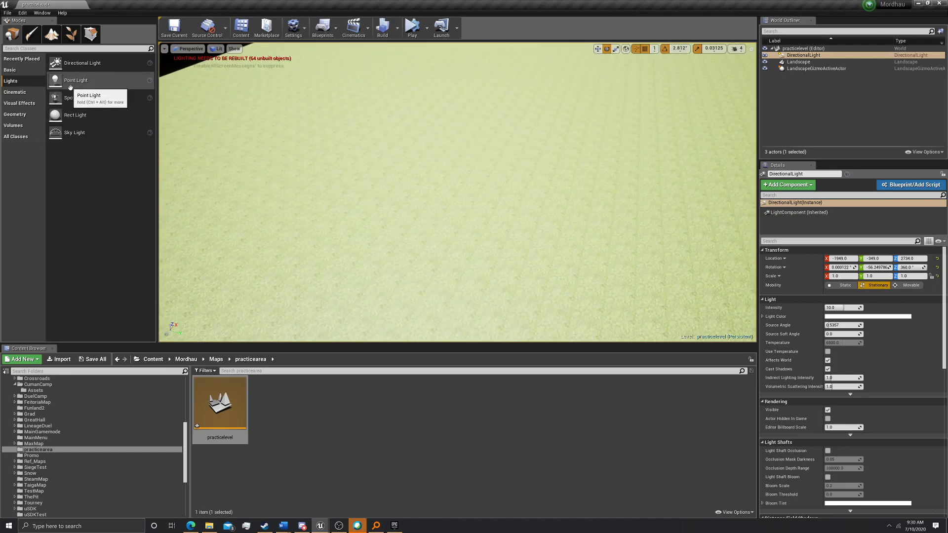
pyautogui.scroll(3, 111, 436)
pyautogui.scroll(3, 112, 436)
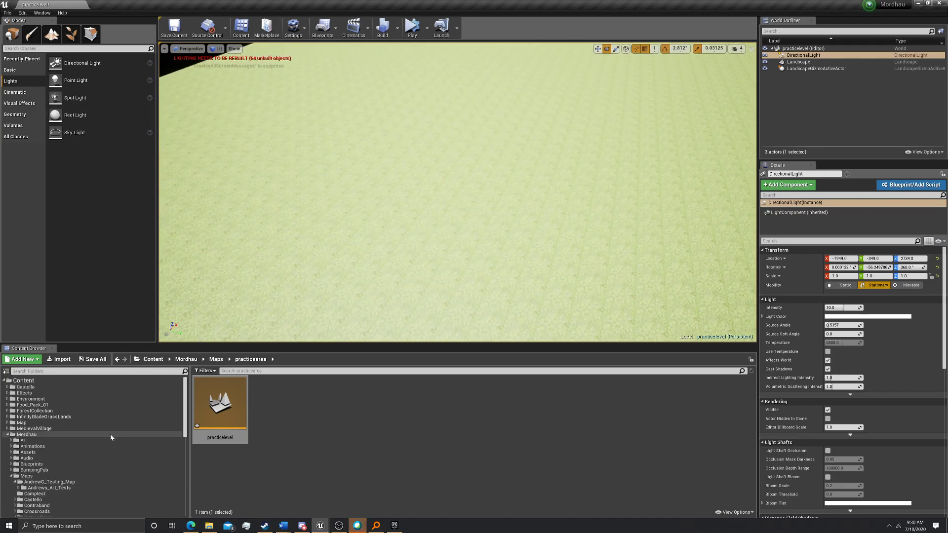
pyautogui.moveTo(371, 228); pyautogui.dragTo(372, 207, button='right')
pyautogui.moveTo(359, 255)
pyautogui.mouseDown(button='right')
pyautogui.moveTo(359, 224)
pyautogui.moveTo(359, 256)
pyautogui.mouseUp(button='right')
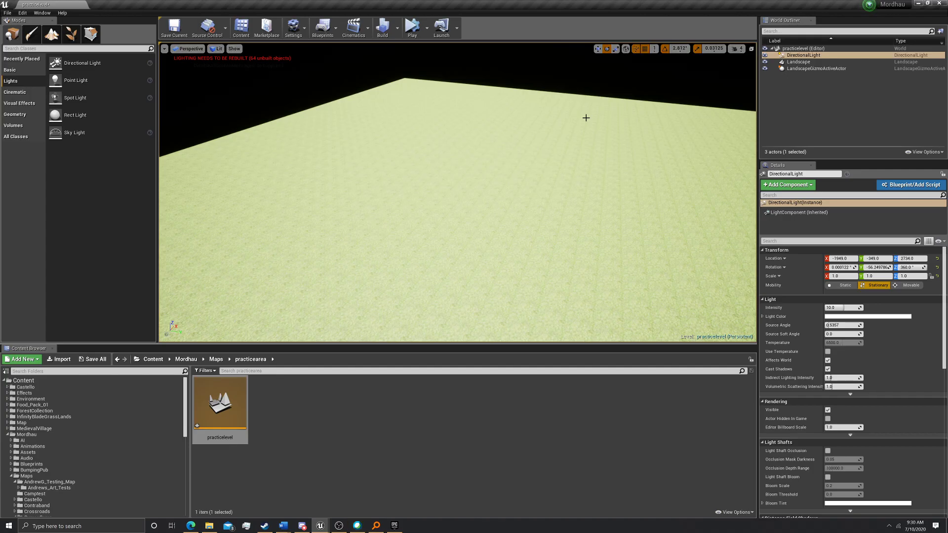
# Examine the available snap increments for the position grid, rotation and scale in the viewport.
pyautogui.click(654, 49)
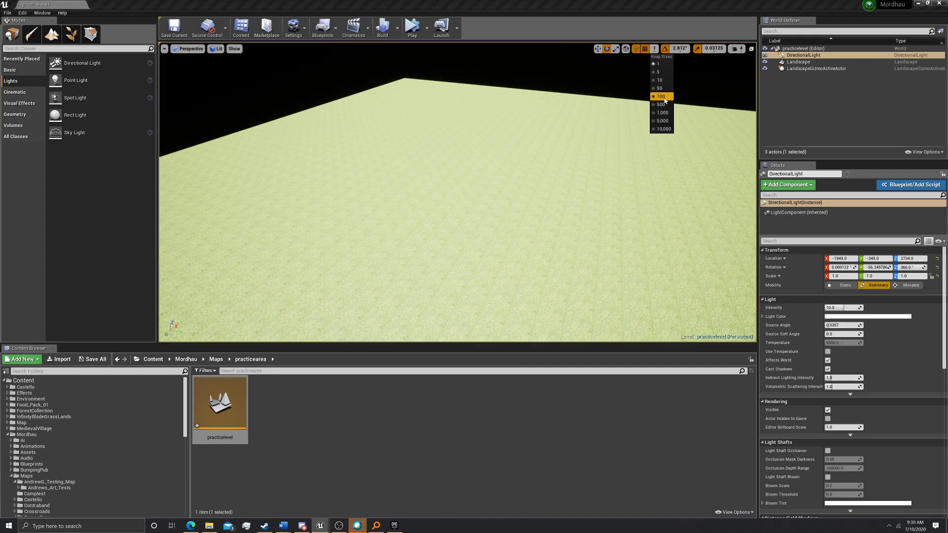
pyautogui.click(680, 48)
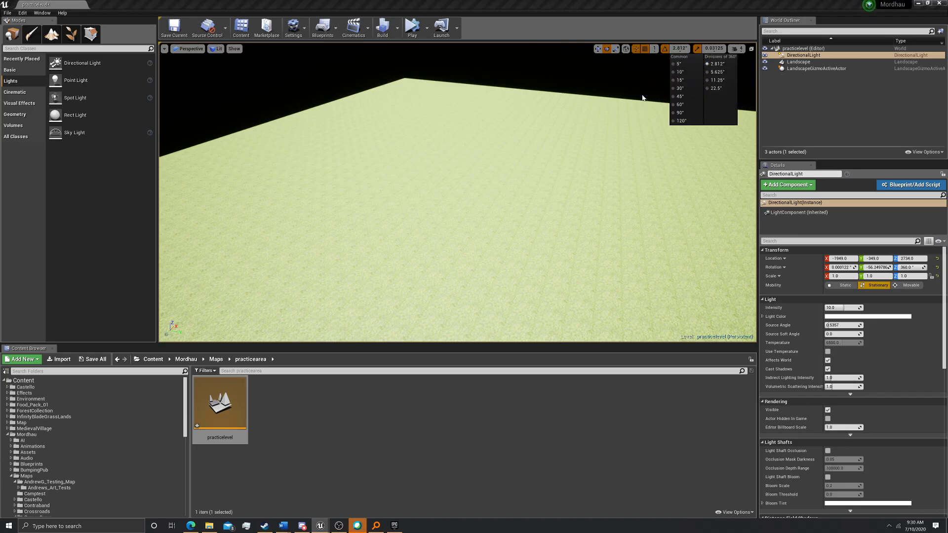
pyautogui.click(615, 77)
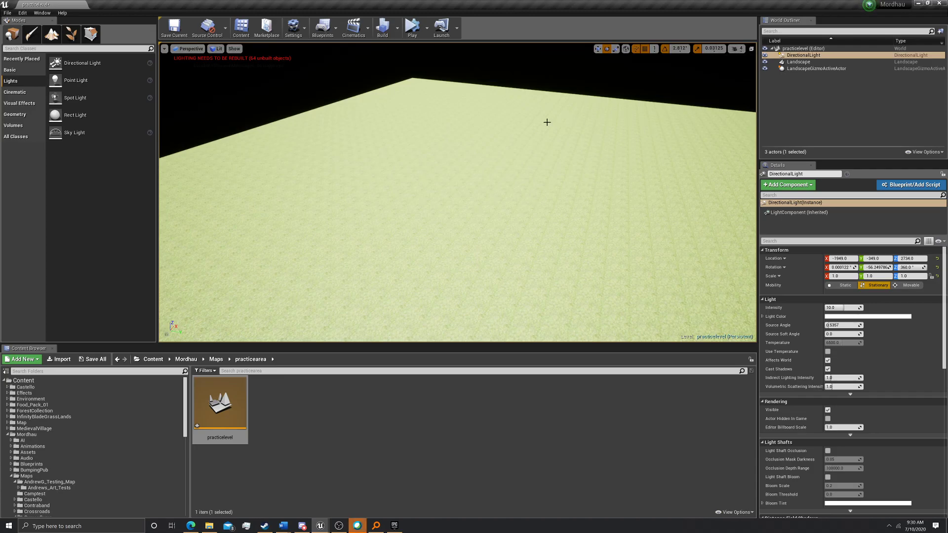
pyautogui.click(680, 48)
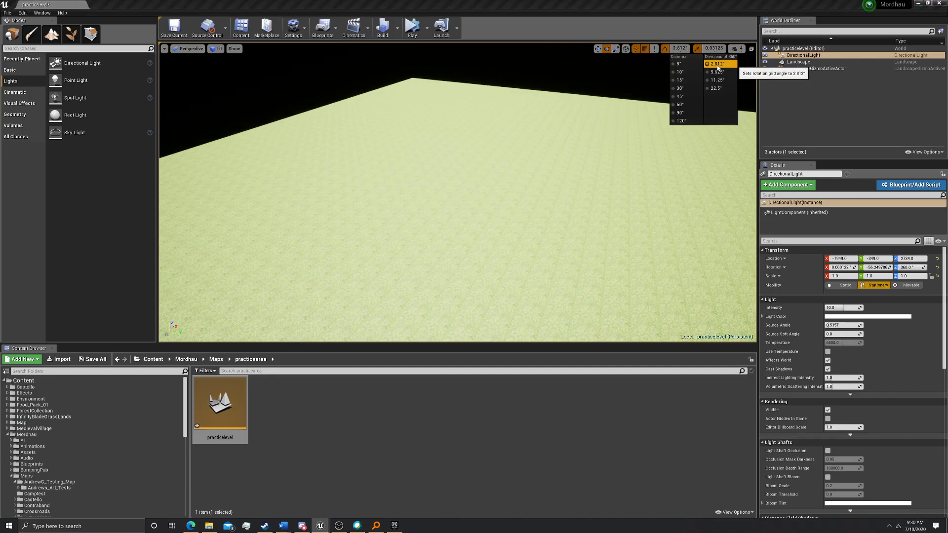
pyautogui.click(597, 74)
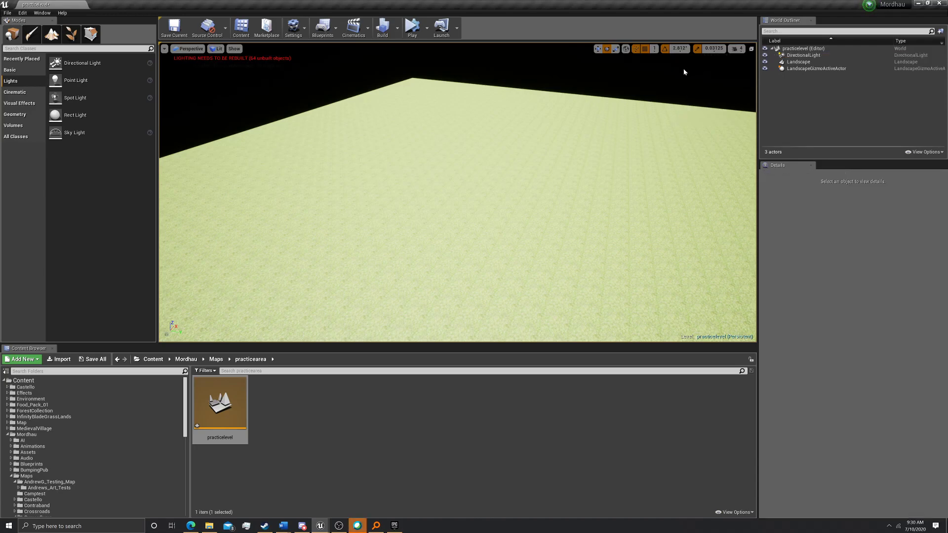
pyautogui.click(715, 49)
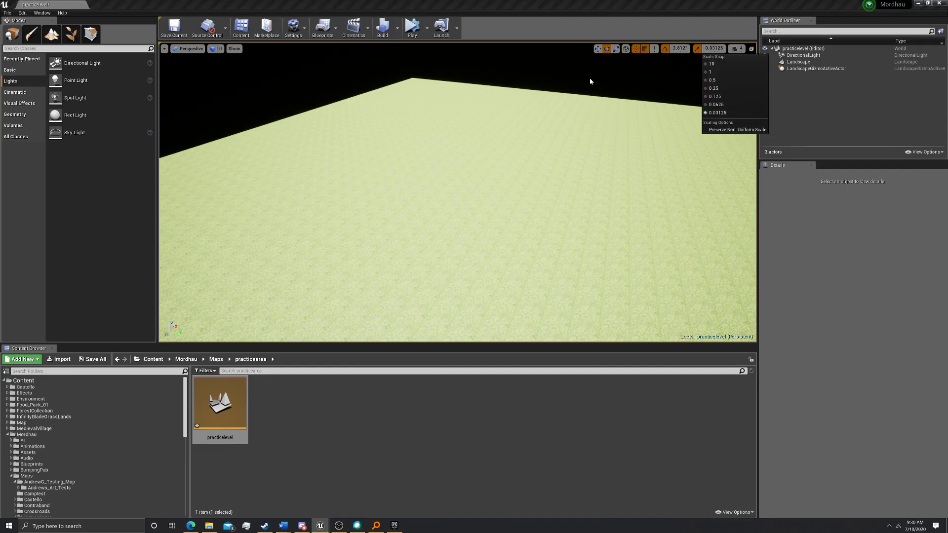
pyautogui.click(597, 121)
pyautogui.moveTo(596, 123); pyautogui.dragTo(598, 89, button='right')
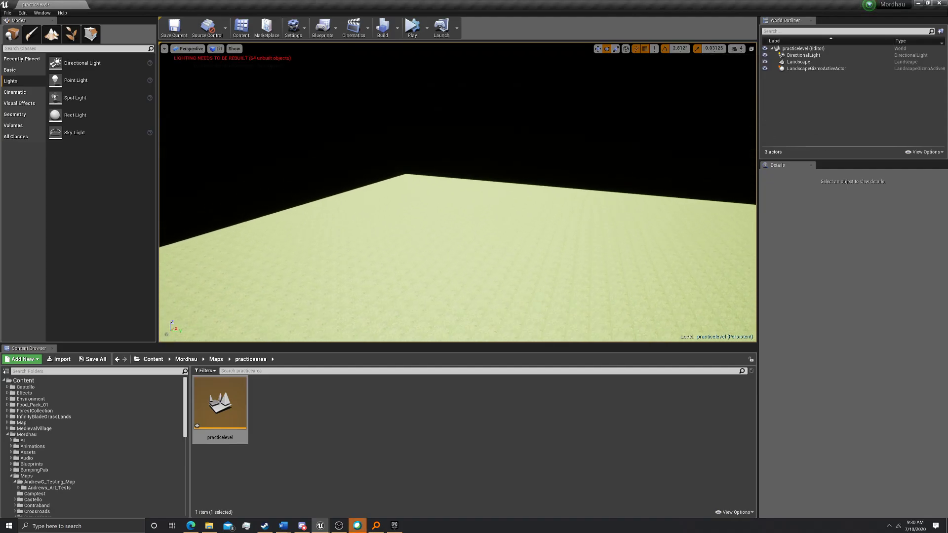
pyautogui.click(714, 48)
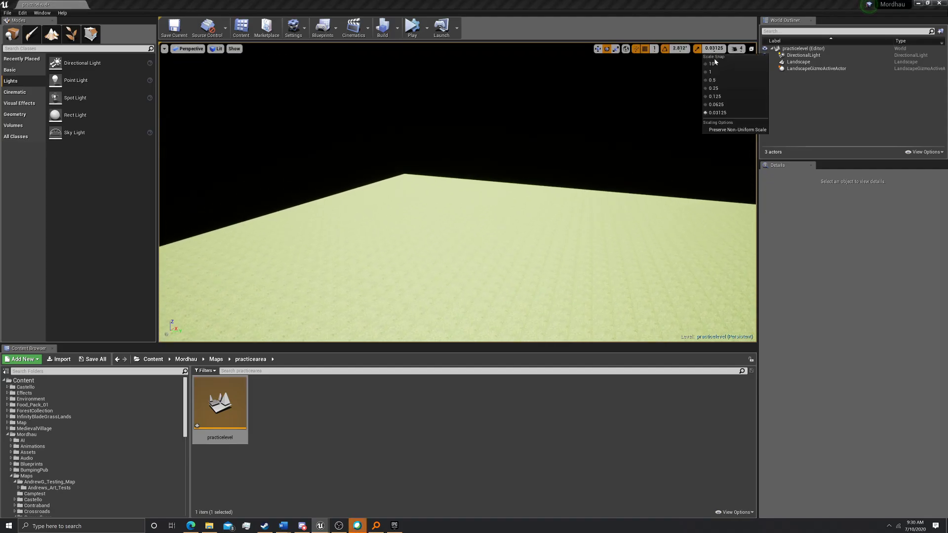
pyautogui.click(612, 111)
pyautogui.moveTo(607, 118); pyautogui.dragTo(607, 158, button='right')
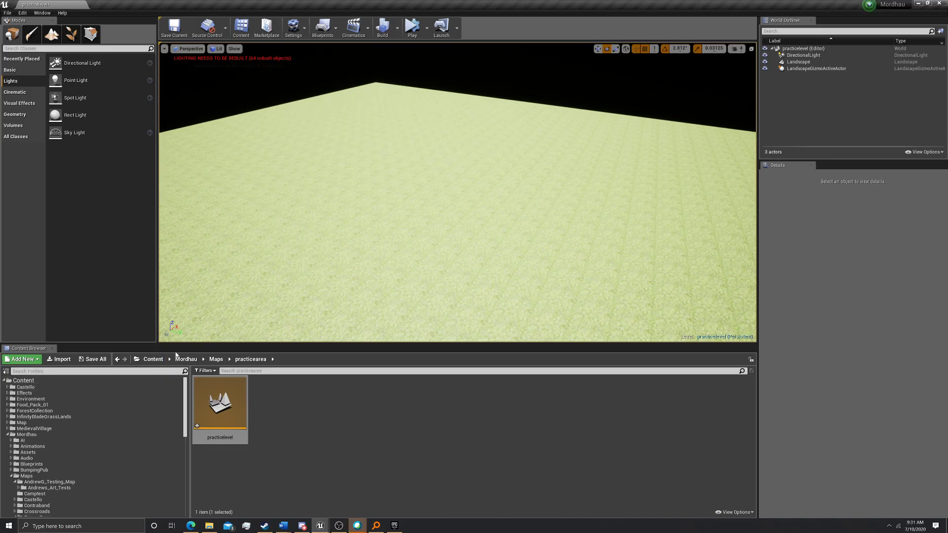
pyautogui.moveTo(273, 247); pyautogui.dragTo(273, 267, button='right')
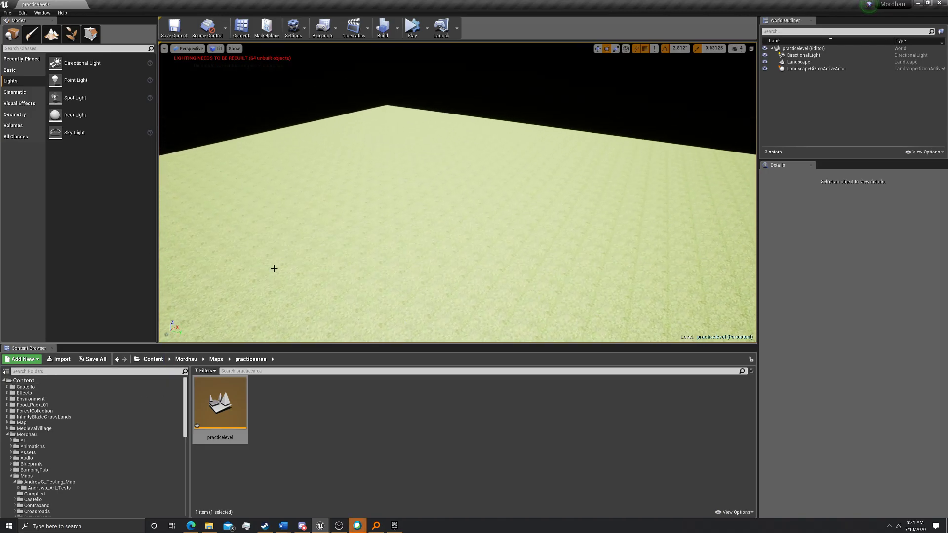
# Search the whole Content folder for cart and place the Cart_Wheels mesh on the landscape.
pyautogui.click(151, 360)
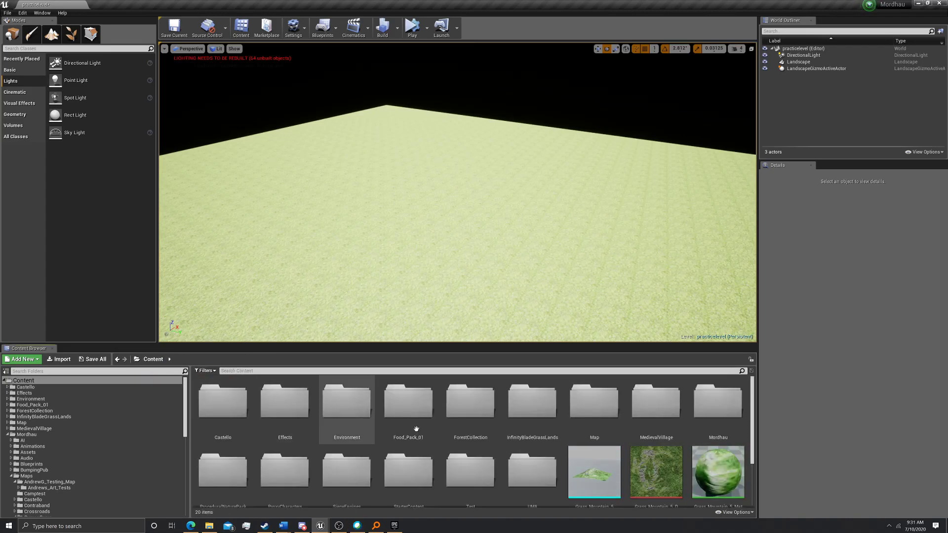
pyautogui.scroll(-2, 502, 433)
pyautogui.scroll(2, 395, 430)
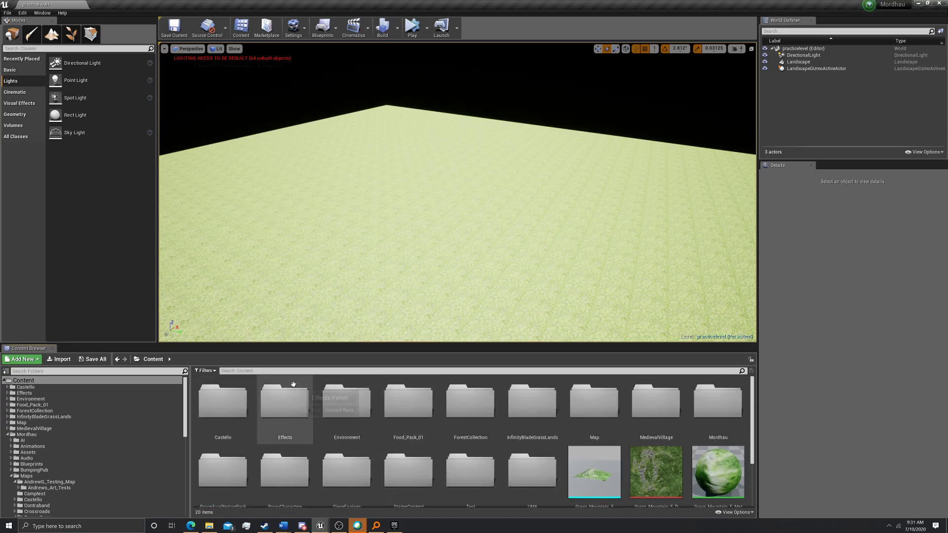
pyautogui.moveTo(388, 259); pyautogui.dragTo(388, 282, button='right')
pyautogui.click(251, 370)
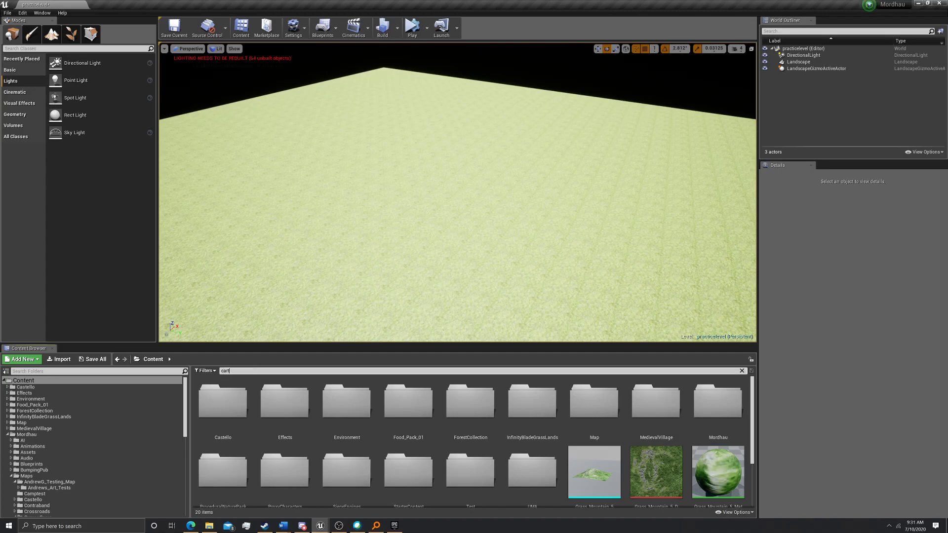
pyautogui.scroll(-2, 319, 378)
pyautogui.moveTo(532, 402); pyautogui.dragTo(419, 176)
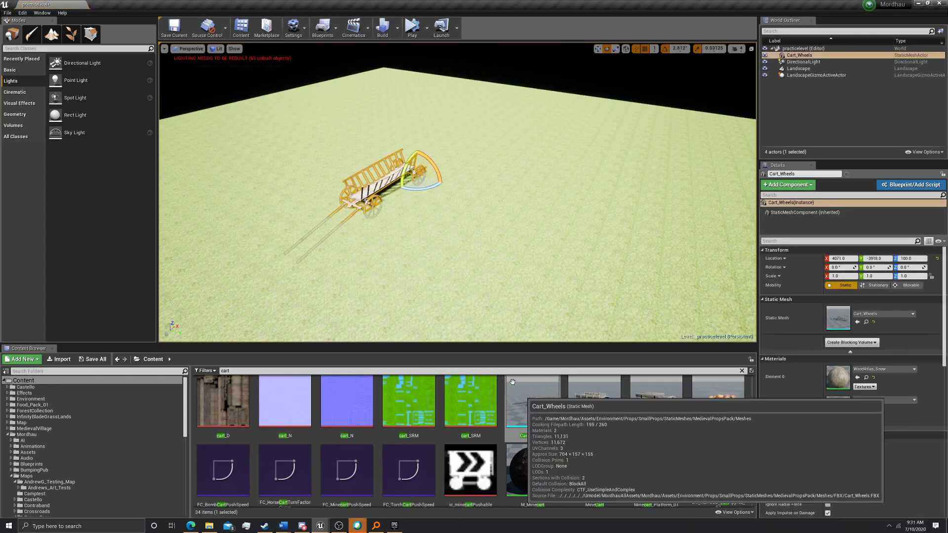
# Focus on the placed cart and raise it to a Z location of 178.
pyautogui.press('f')
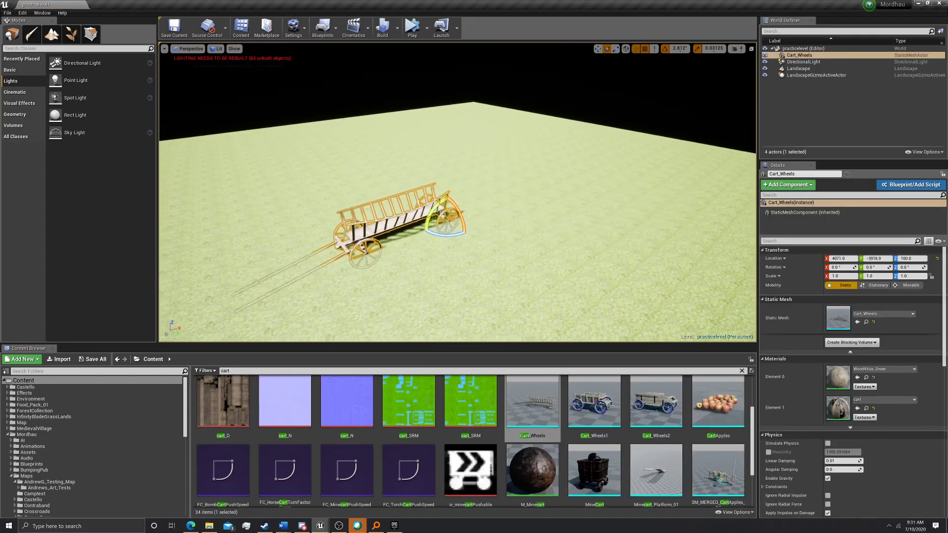
pyautogui.press('space')
pyautogui.press('space')
pyautogui.moveTo(469, 180); pyautogui.dragTo(470, 154)
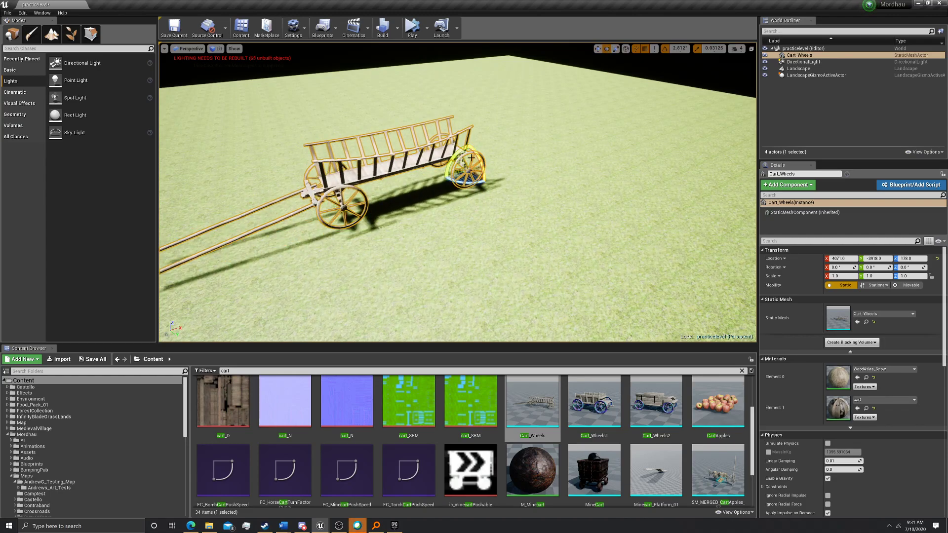
# Try rotating the cart to about -135° around Y and scaling it uniformly to 0.96875, and undo both changes.
pyautogui.moveTo(457, 161); pyautogui.dragTo(425, 246)
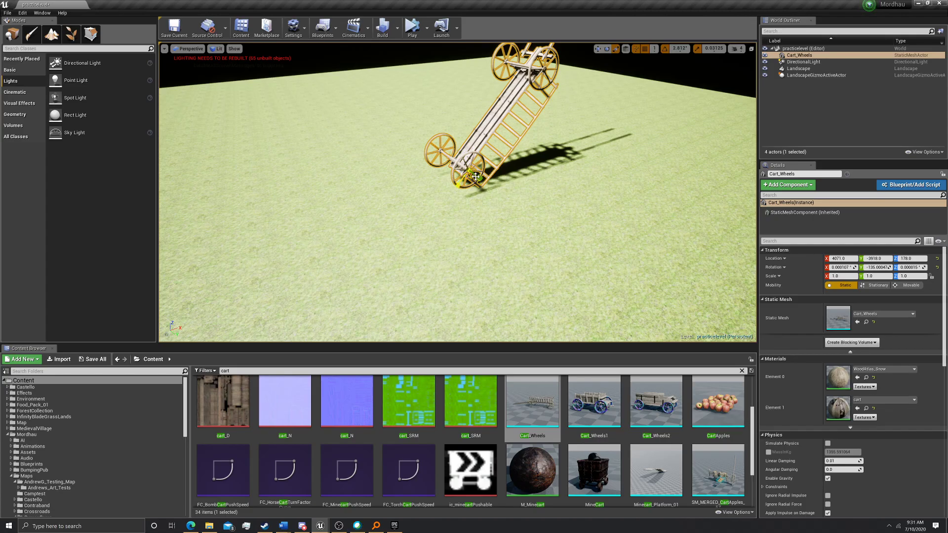
pyautogui.moveTo(470, 173); pyautogui.dragTo(481, 158)
pyautogui.hotkey('ctrl', 'z')
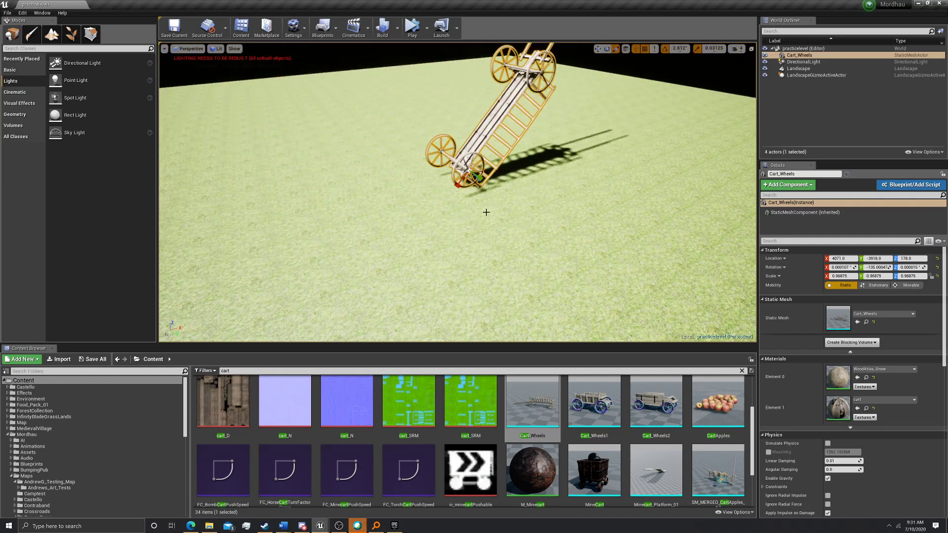
pyautogui.hotkey('ctrl', 'z')
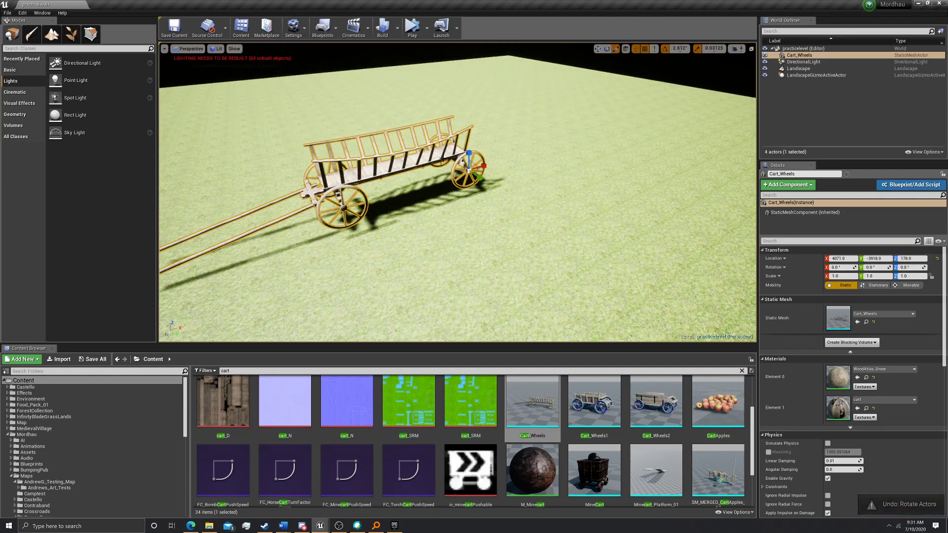
# Lower the cart to a Z location of 146 and place the CartApples mesh on the cart's bed.
pyautogui.moveTo(467, 154); pyautogui.dragTo(467, 167)
pyautogui.moveTo(467, 167)
pyautogui.mouseDown(button='right')
pyautogui.moveTo(485, 160)
pyautogui.moveTo(467, 167)
pyautogui.mouseUp(button='right')
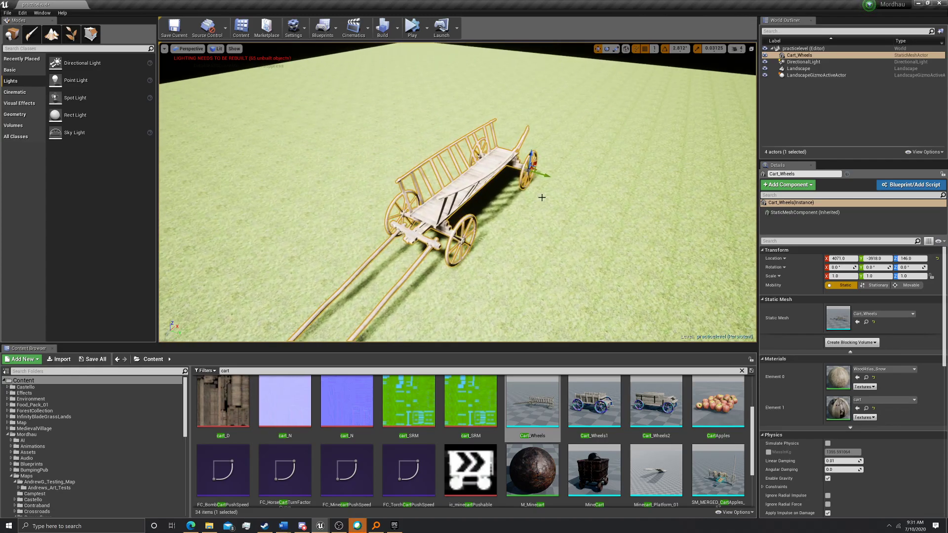
pyautogui.moveTo(718, 409); pyautogui.dragTo(466, 176)
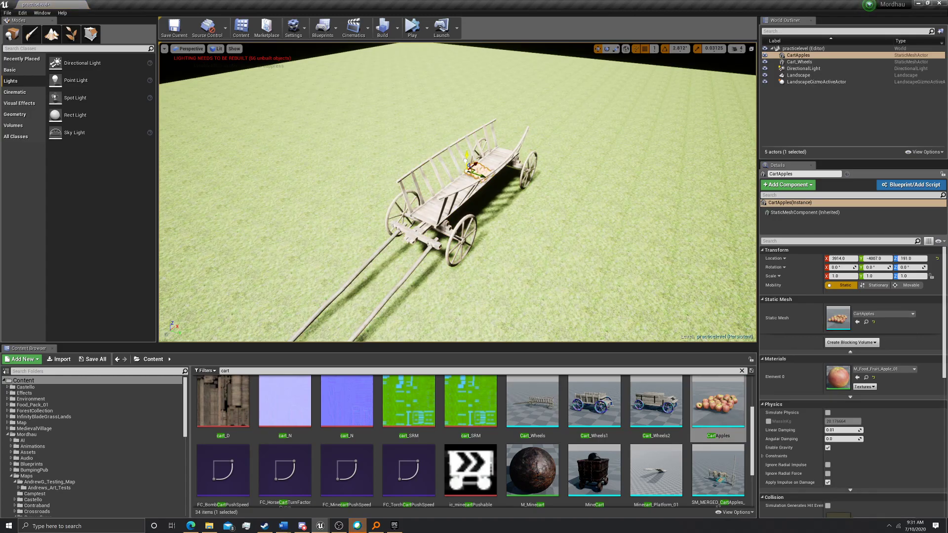
pyautogui.press('f')
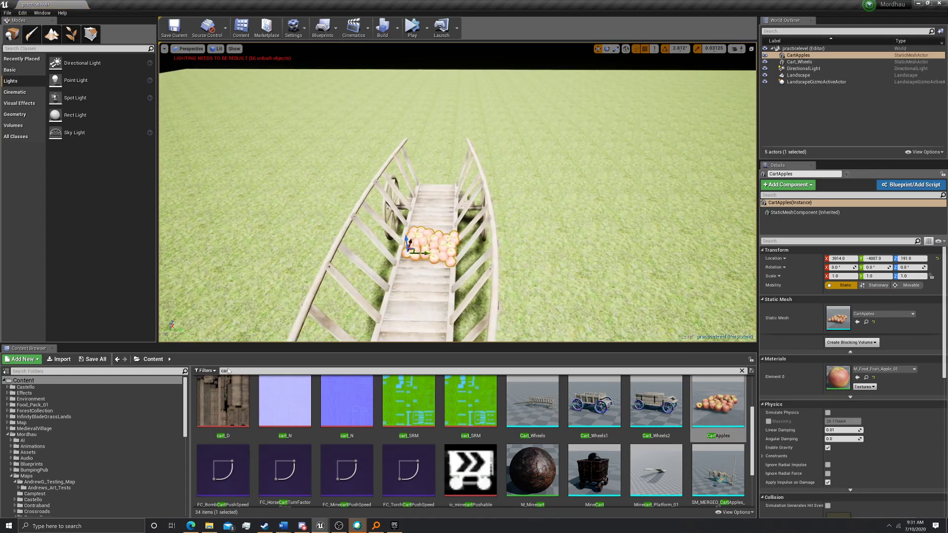
# Search the content for log and place the Log01 mesh on the landscape beside the cart.
pyautogui.press('BackSpace')
pyautogui.press('BackSpace')
pyautogui.press('BackSpace')
pyautogui.press('BackSpace')
pyautogui.write('lo')
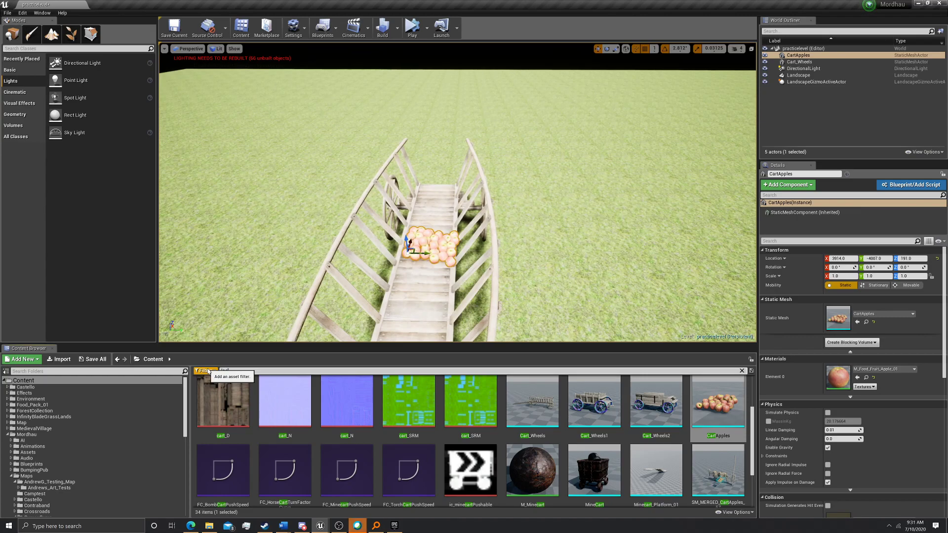
pyautogui.write('g')
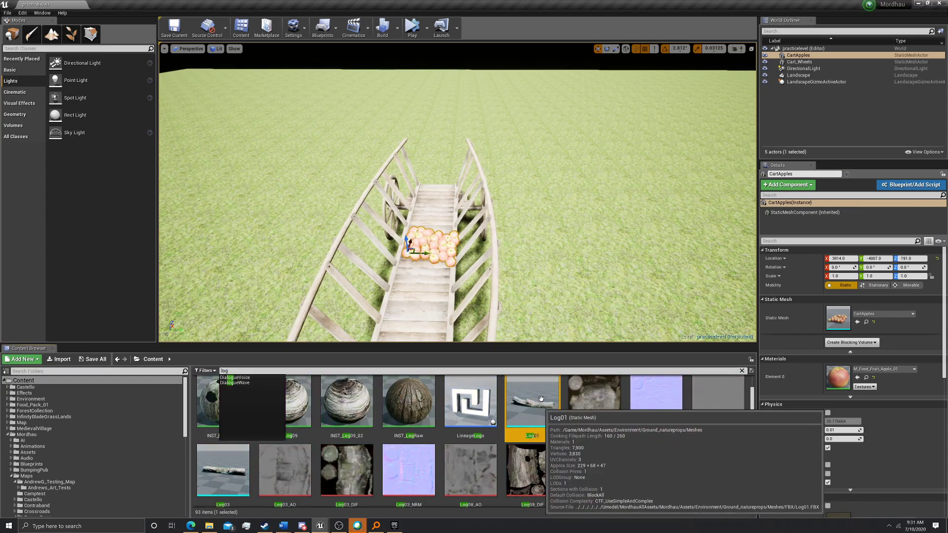
pyautogui.moveTo(549, 144); pyautogui.dragTo(543, 209)
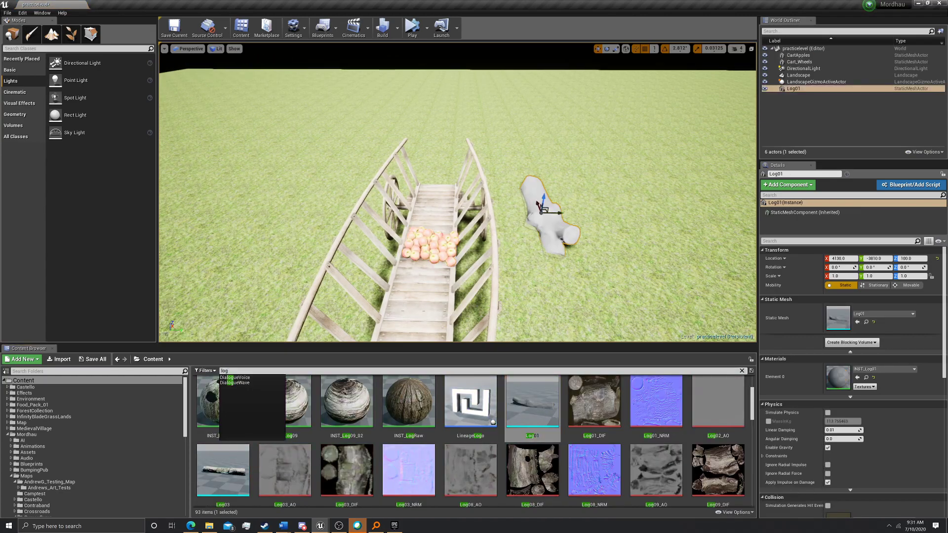
pyautogui.click(472, 62)
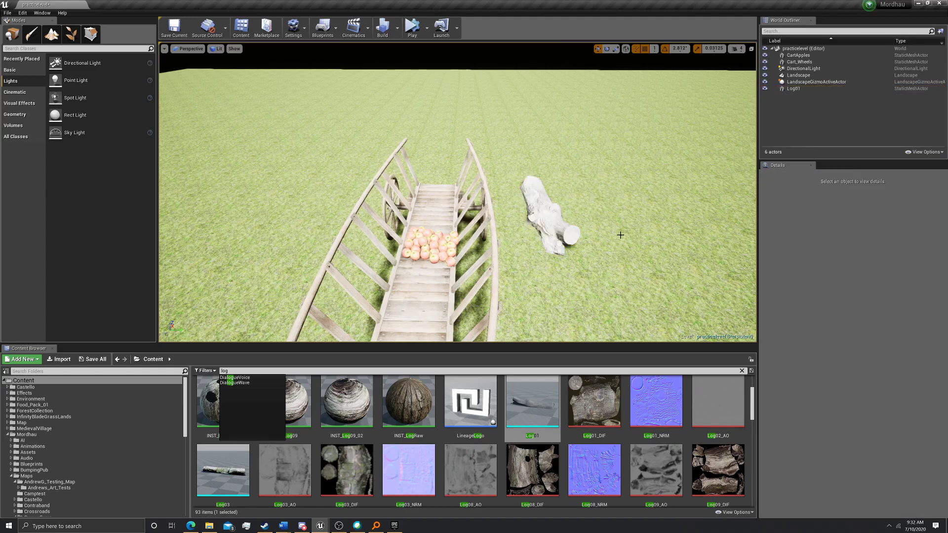
pyautogui.click(542, 236)
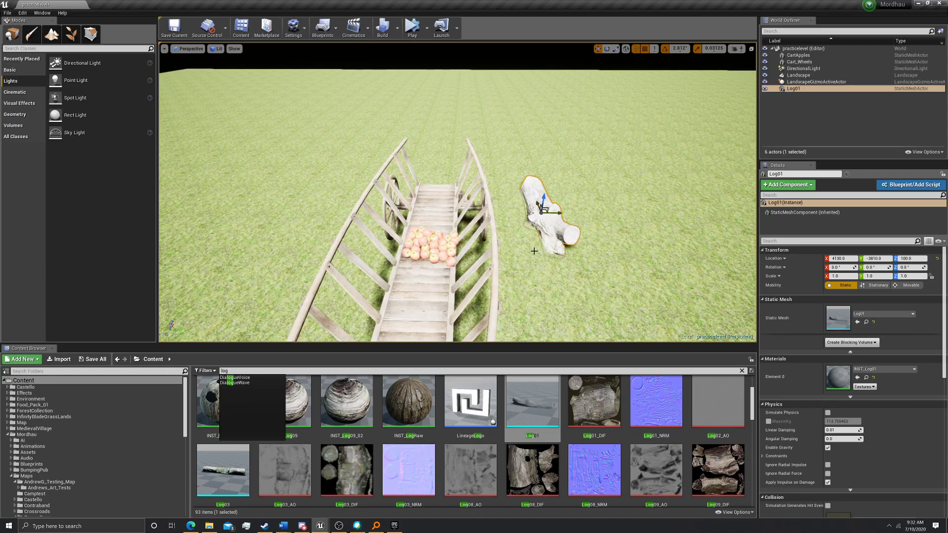
pyautogui.click(478, 64)
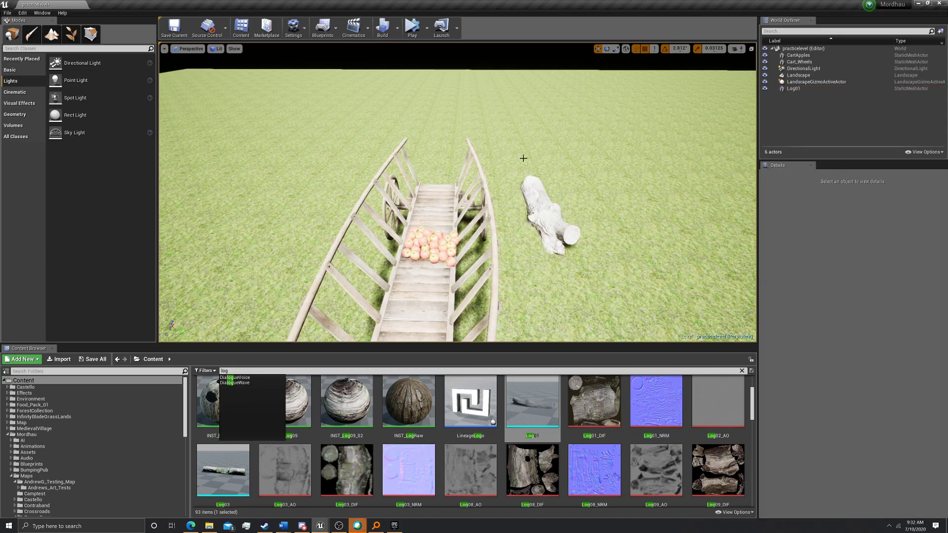
pyautogui.rightClick(541, 216)
pyautogui.click(512, 222)
# Create a new folder named Assets inside the practicearea map folder.
pyautogui.scroll(-10, 156, 436)
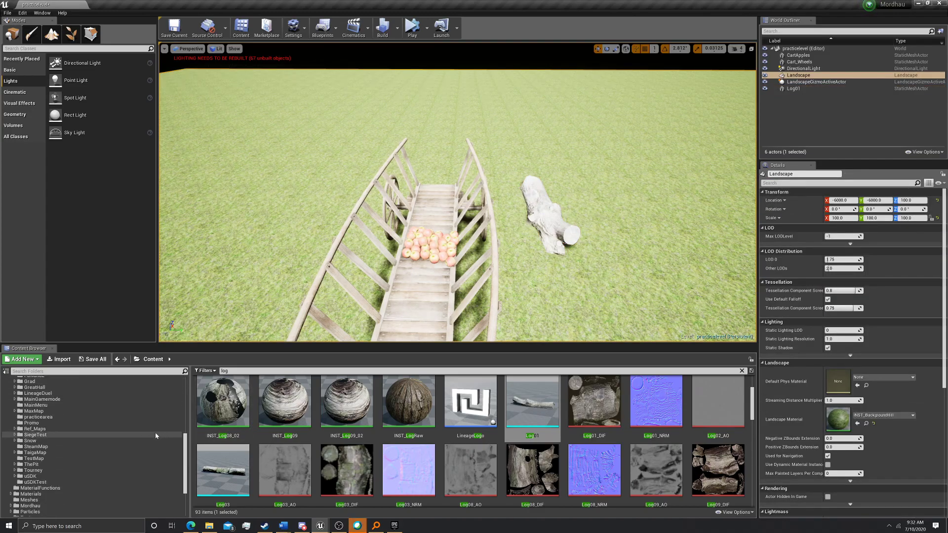
pyautogui.click(98, 418)
pyautogui.click(250, 359)
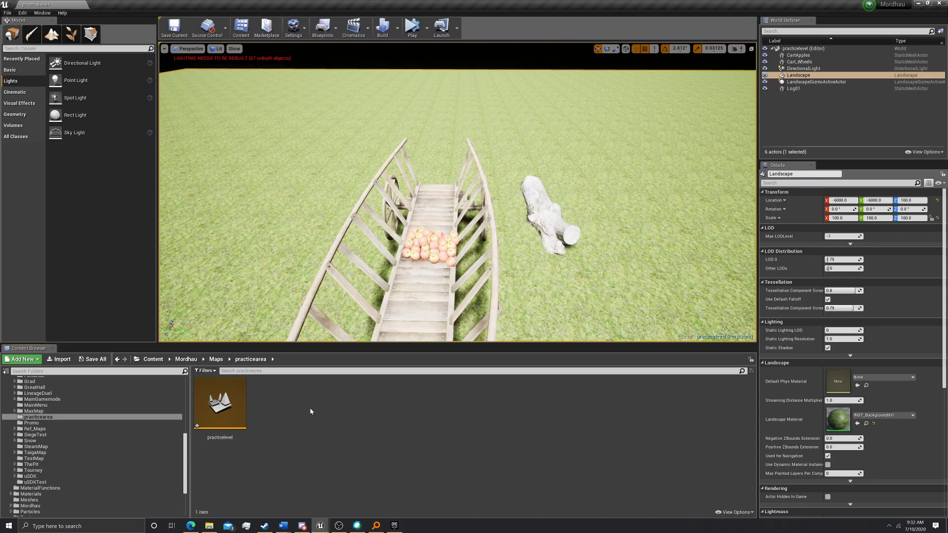
pyautogui.rightClick(256, 381)
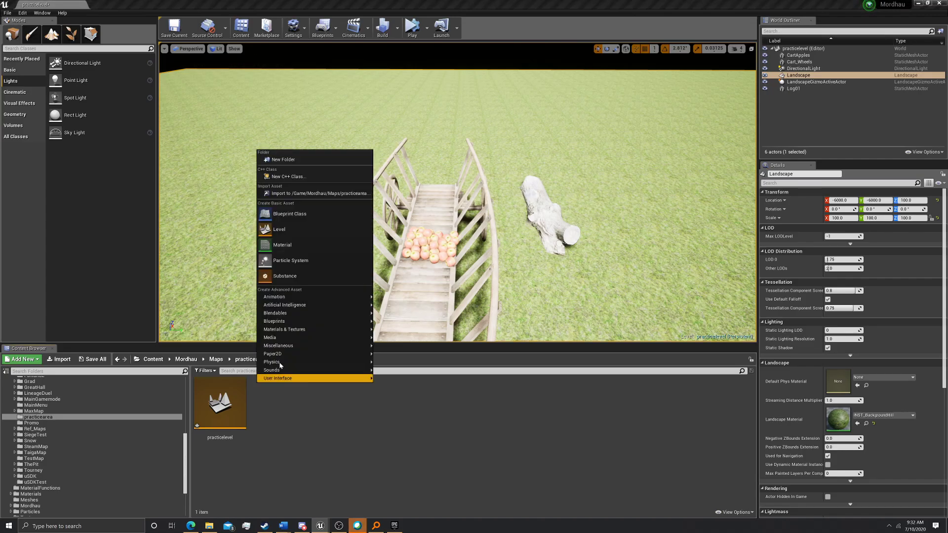
pyautogui.click(287, 160)
pyautogui.write('Assets')
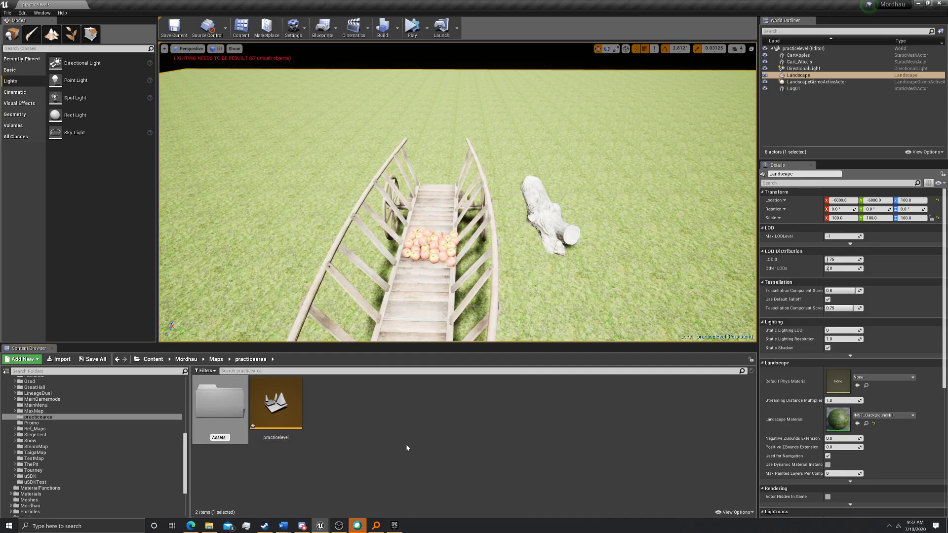
pyautogui.press('Return')
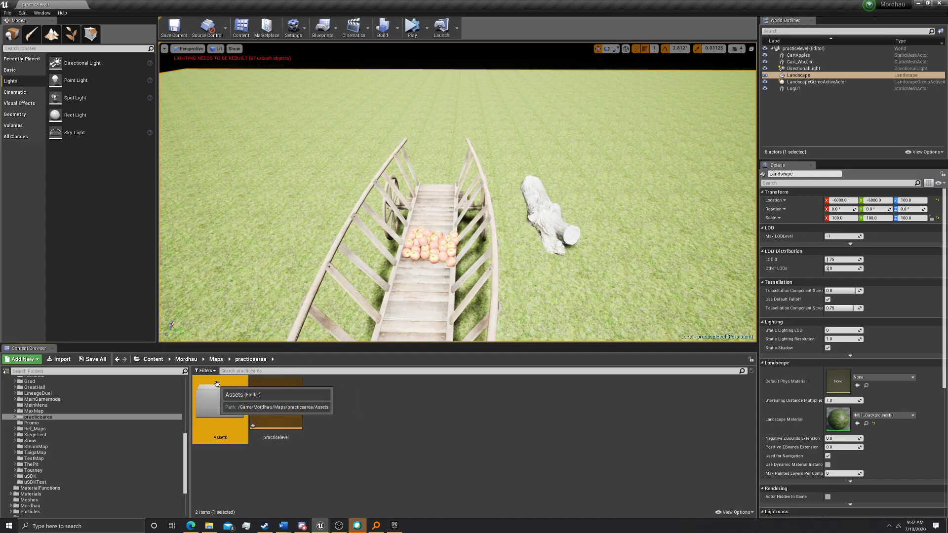
# Select the apples on the cart and locate their CartApples source mesh in the content folders.
pyautogui.moveTo(527, 206); pyautogui.dragTo(528, 206, button='right')
pyautogui.click(527, 206)
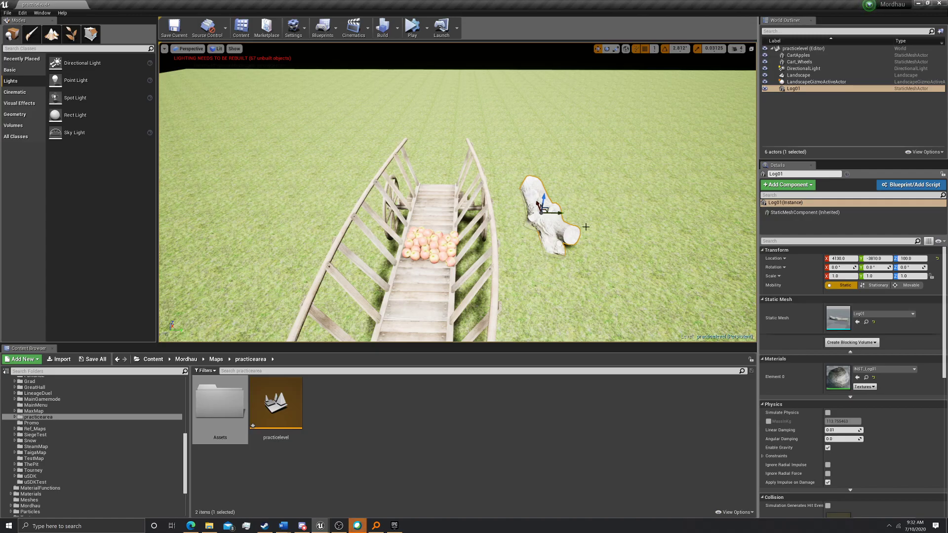
pyautogui.click(447, 247)
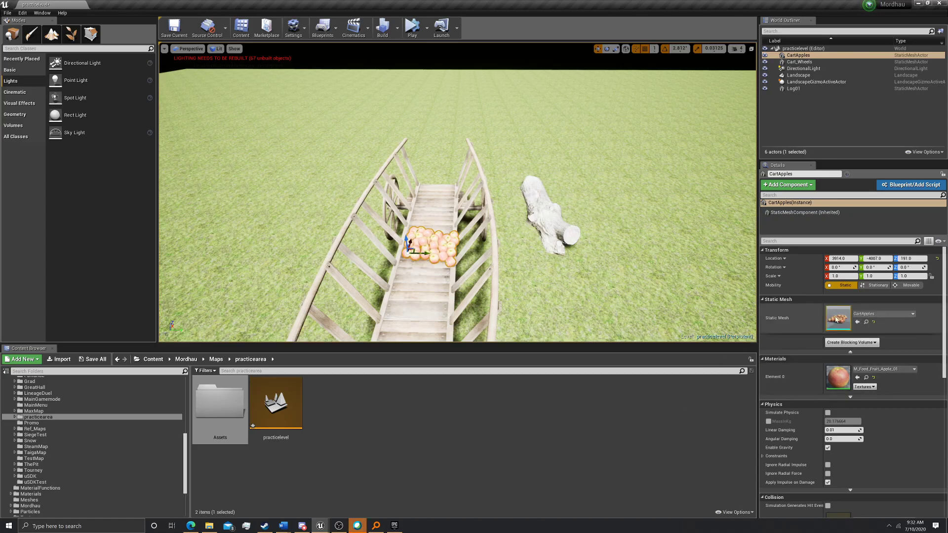
pyautogui.click(867, 322)
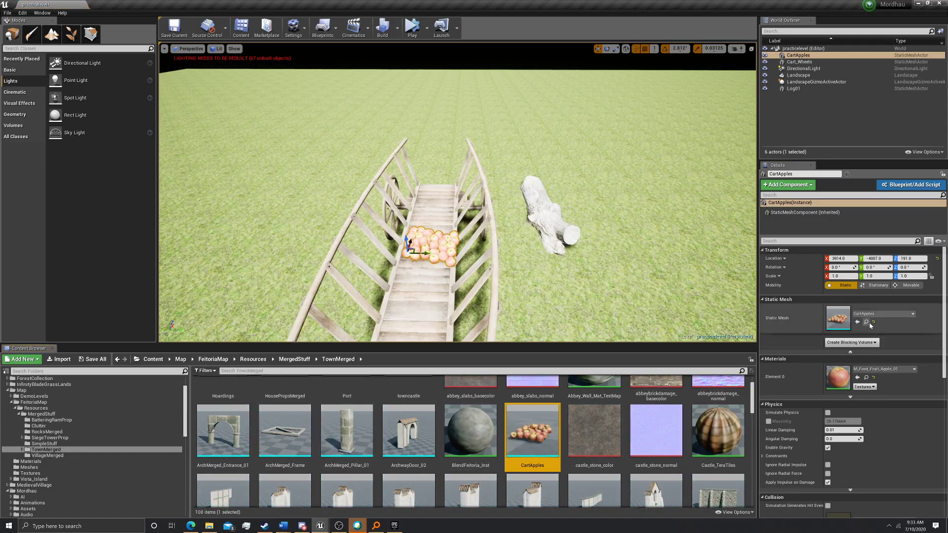
# Copy the CartApples mesh into the Assets folder of practicearea and open that folder.
pyautogui.scroll(-3, 78, 421)
pyautogui.scroll(-5, 77, 421)
pyautogui.scroll(-5, 75, 450)
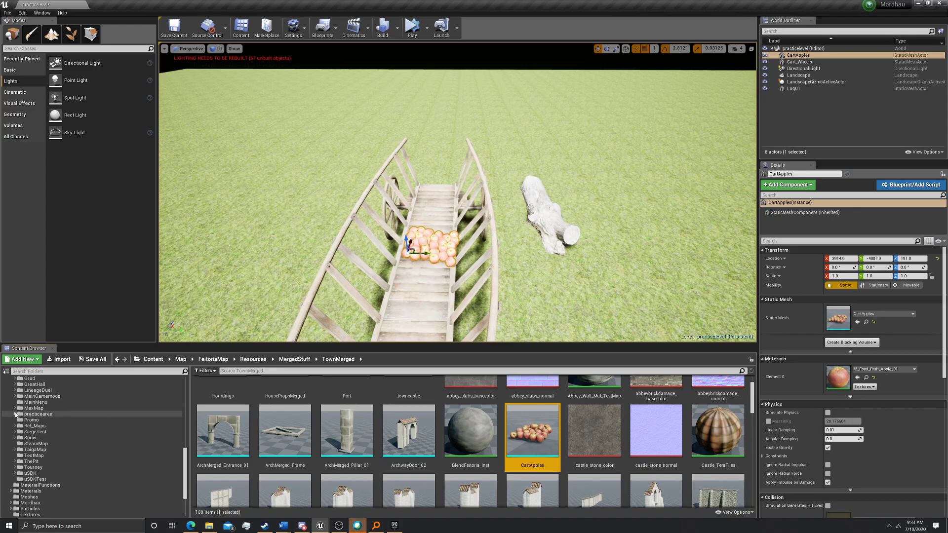
pyautogui.click(15, 415)
pyautogui.moveTo(517, 422); pyautogui.dragTo(35, 420)
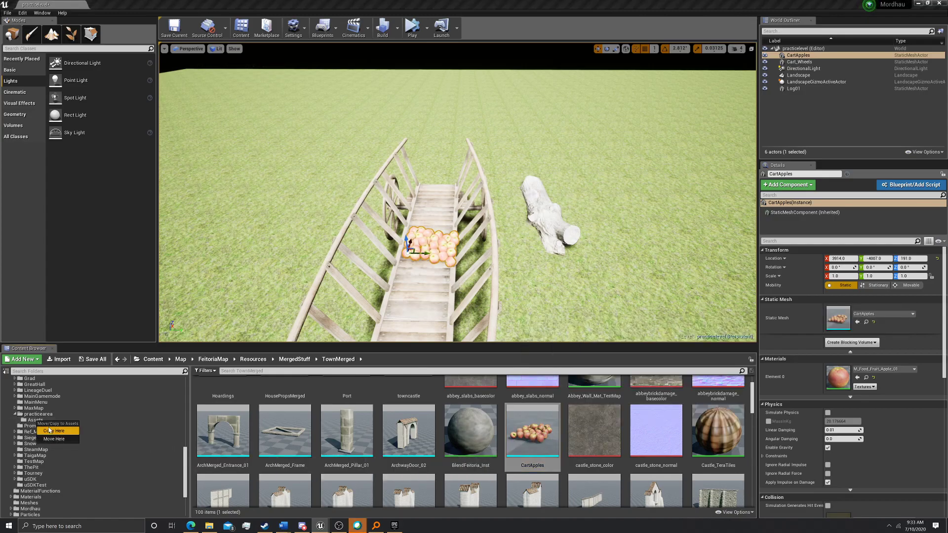
pyautogui.click(49, 430)
pyautogui.click(34, 420)
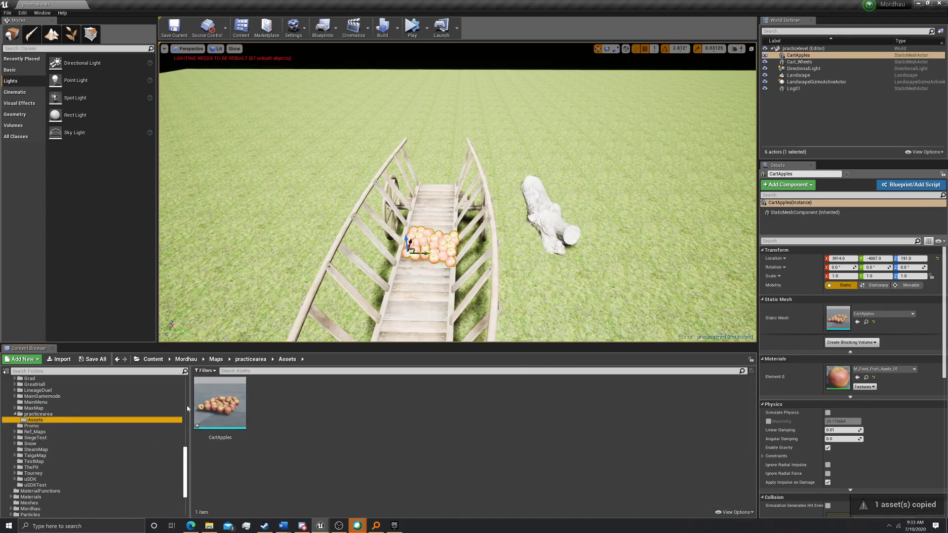
# Rename the copied apples mesh in the Assets folder as CartApples_02.
pyautogui.rightClick(238, 441)
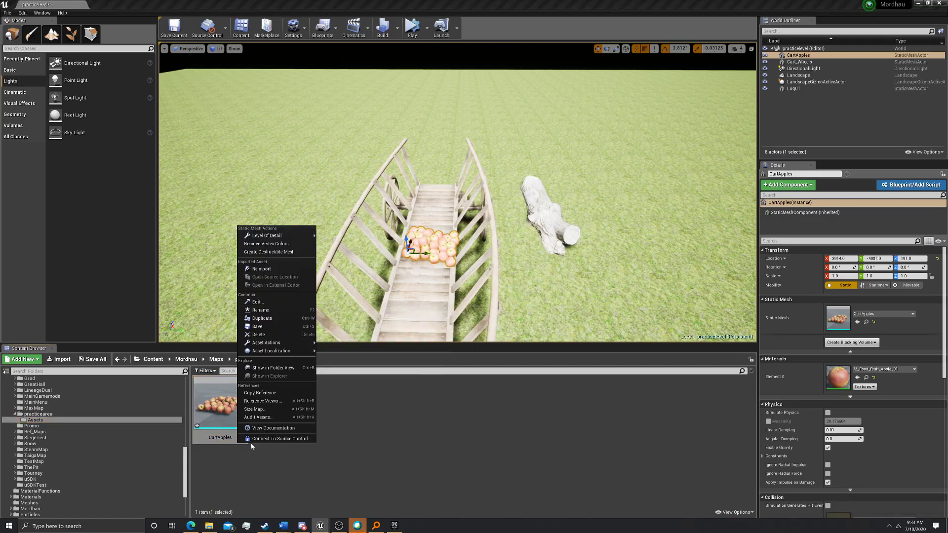
pyautogui.click(278, 310)
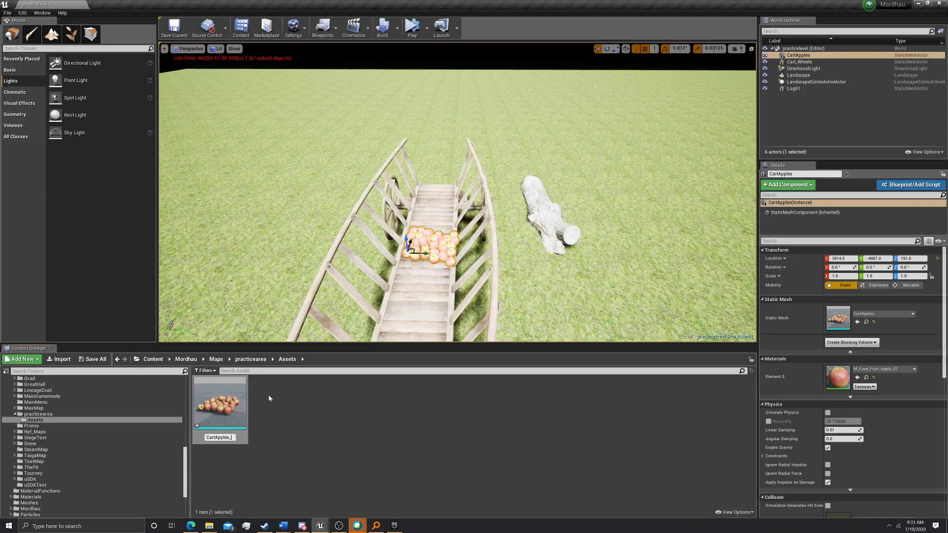
pyautogui.press('Return')
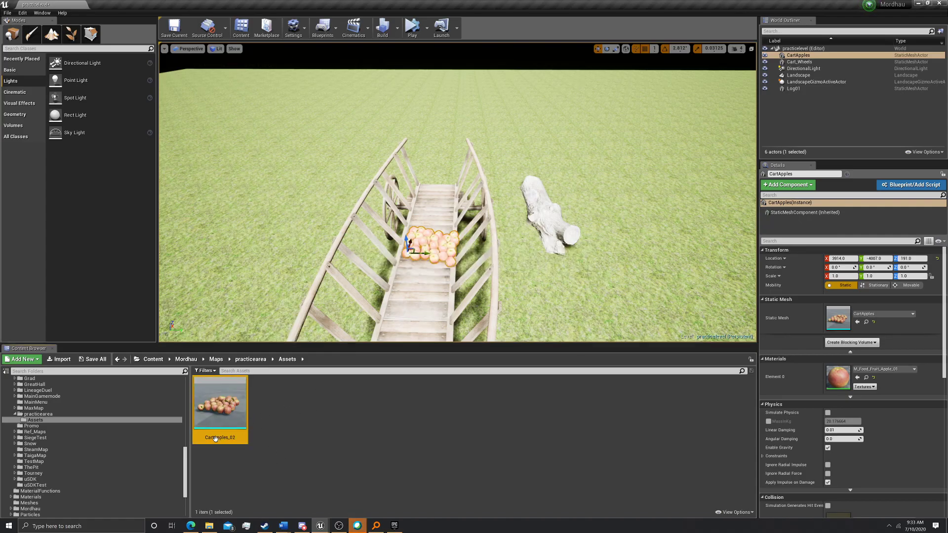
# Replace the static mesh of the apples on the cart with the copied CartApples_02.
pyautogui.click(431, 247)
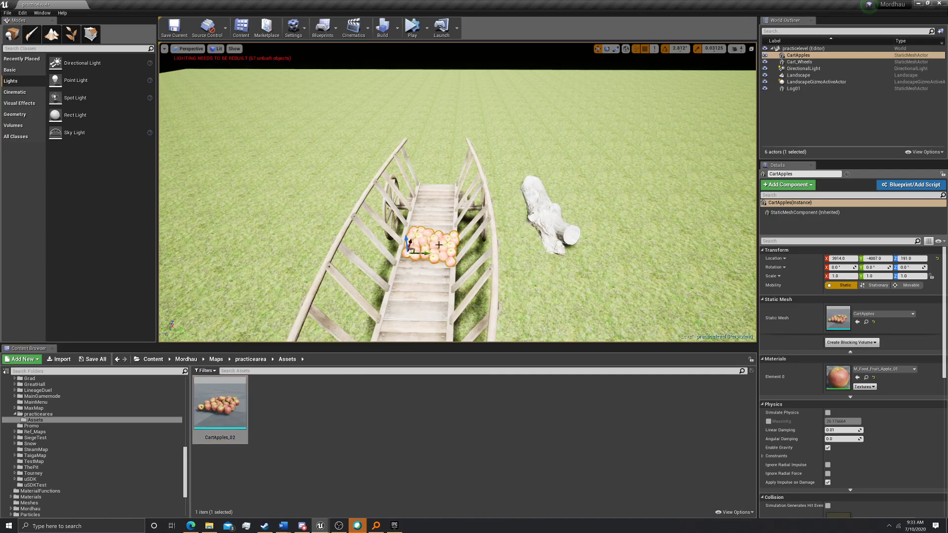
pyautogui.click(862, 317)
pyautogui.click(892, 431)
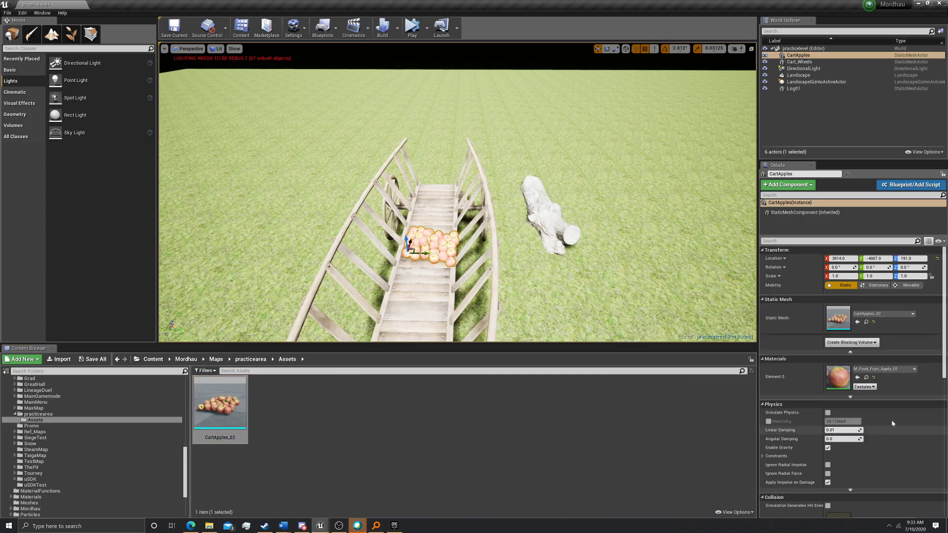
pyautogui.press('f')
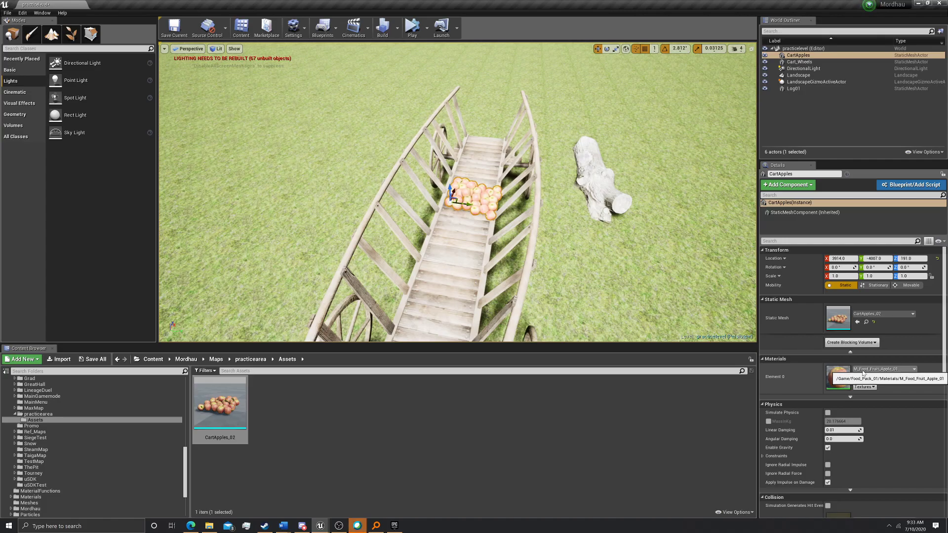
pyautogui.moveTo(530, 277); pyautogui.dragTo(541, 268, button='right')
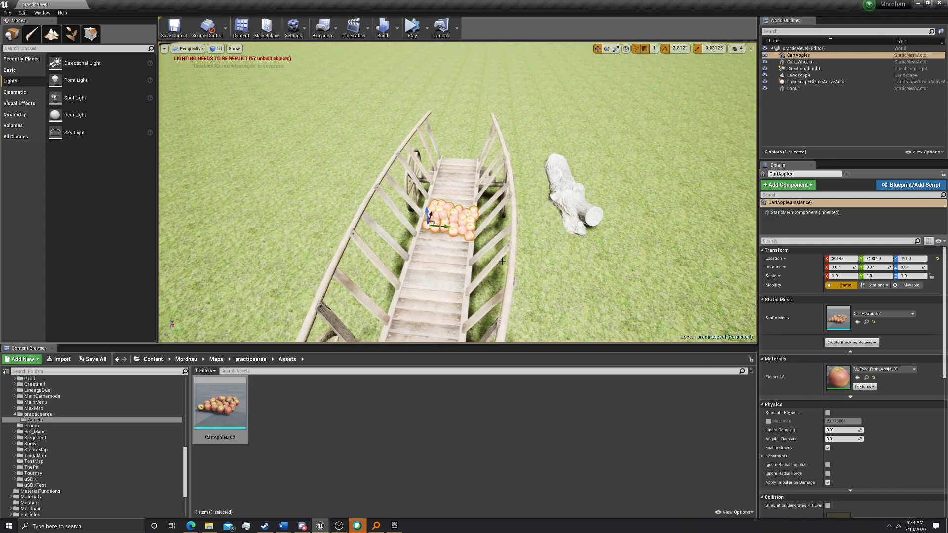
pyautogui.moveTo(574, 240); pyautogui.dragTo(546, 245, button='right')
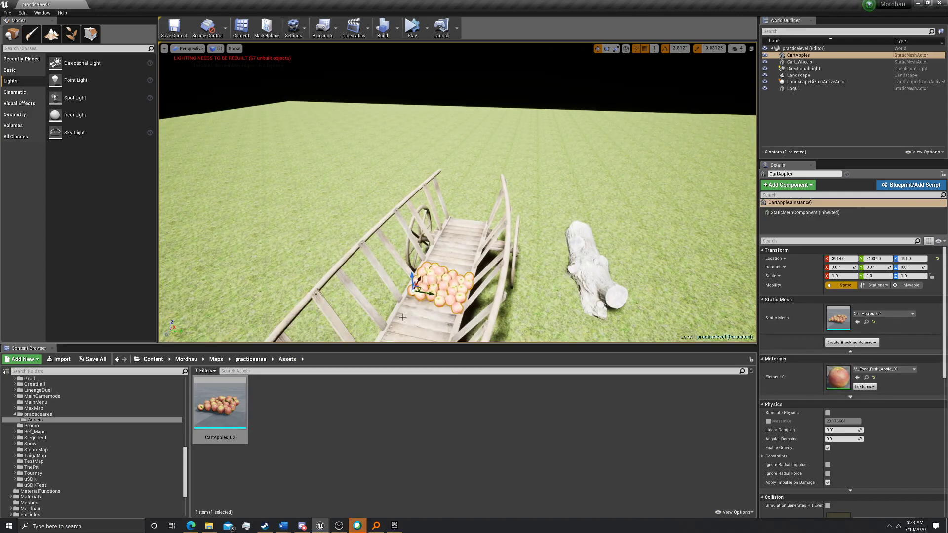
pyautogui.moveTo(445, 211); pyautogui.dragTo(446, 217, button='right')
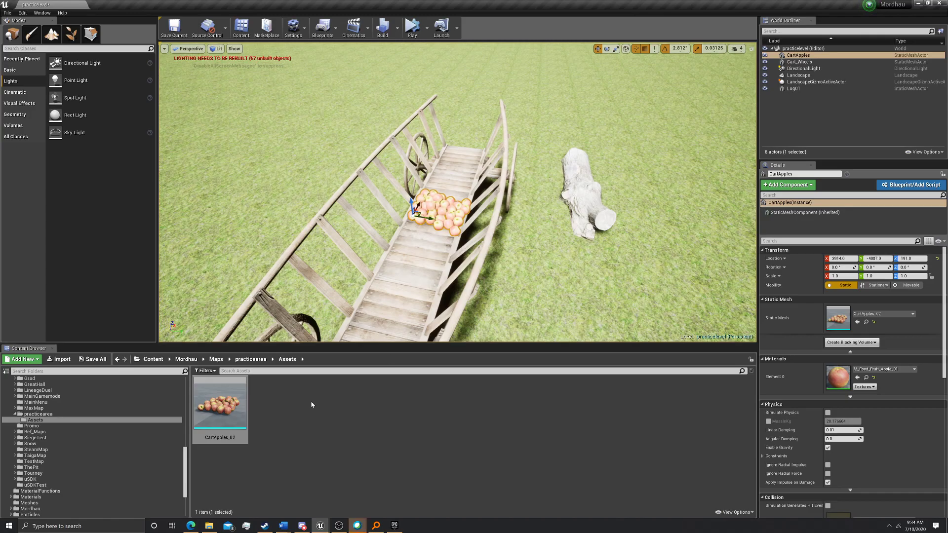
# Open the CumanCamp level from its folder under Maps, saving the changes to practicelevel.
pyautogui.moveTo(185, 466); pyautogui.dragTo(182, 399)
pyautogui.scroll(2, 81, 446)
pyautogui.scroll(-6, 64, 454)
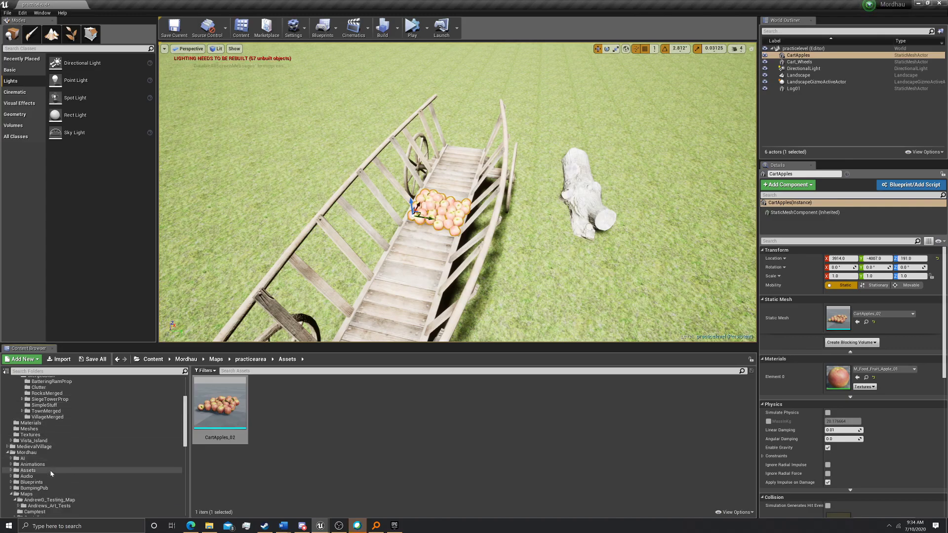
pyautogui.scroll(-2, 45, 465)
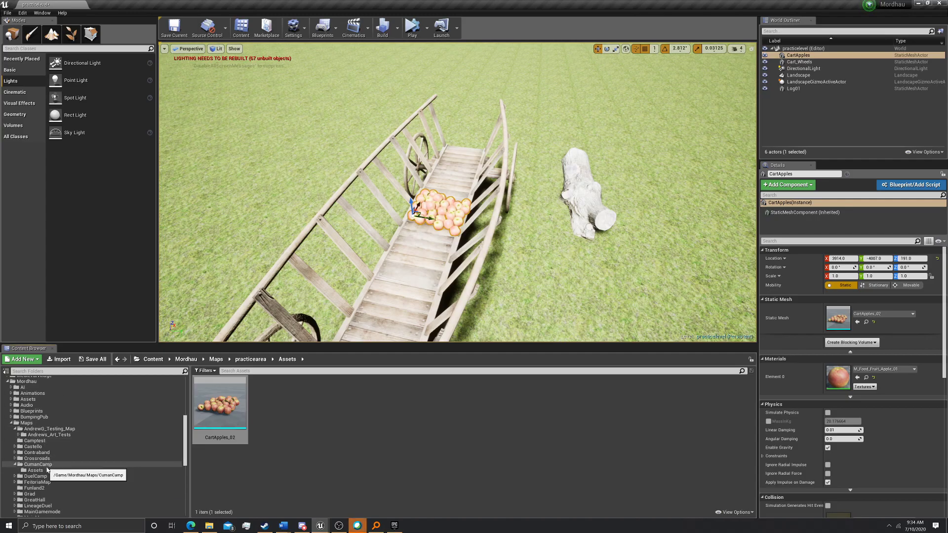
pyautogui.click(47, 464)
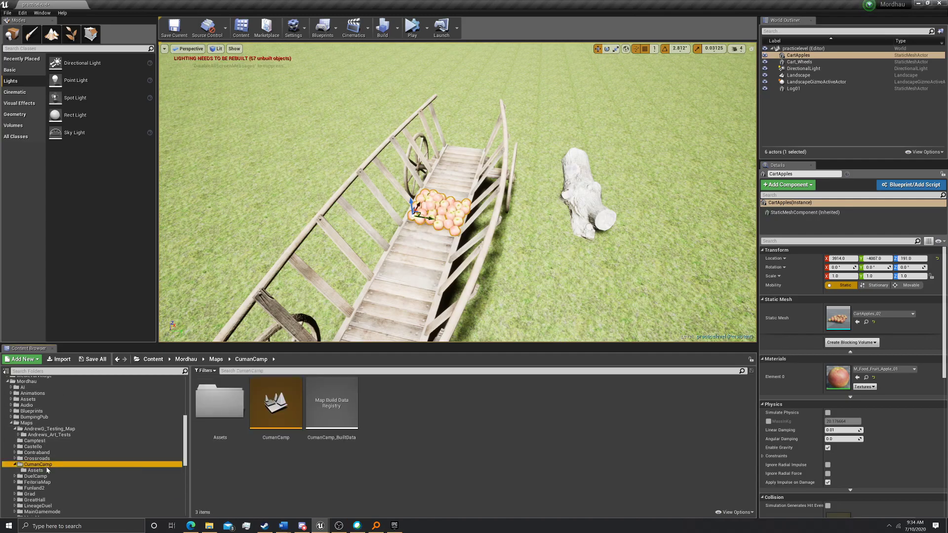
pyautogui.doubleClick(288, 405)
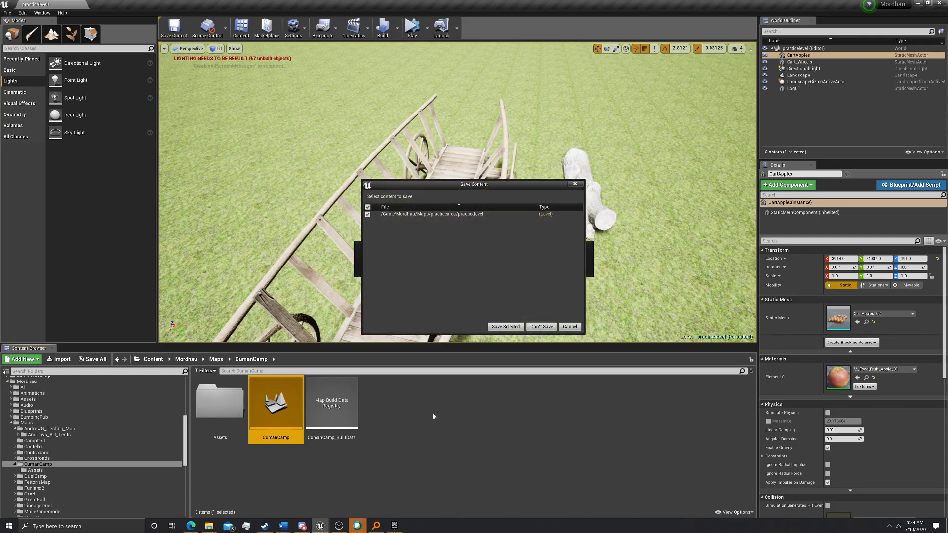
pyautogui.click(516, 328)
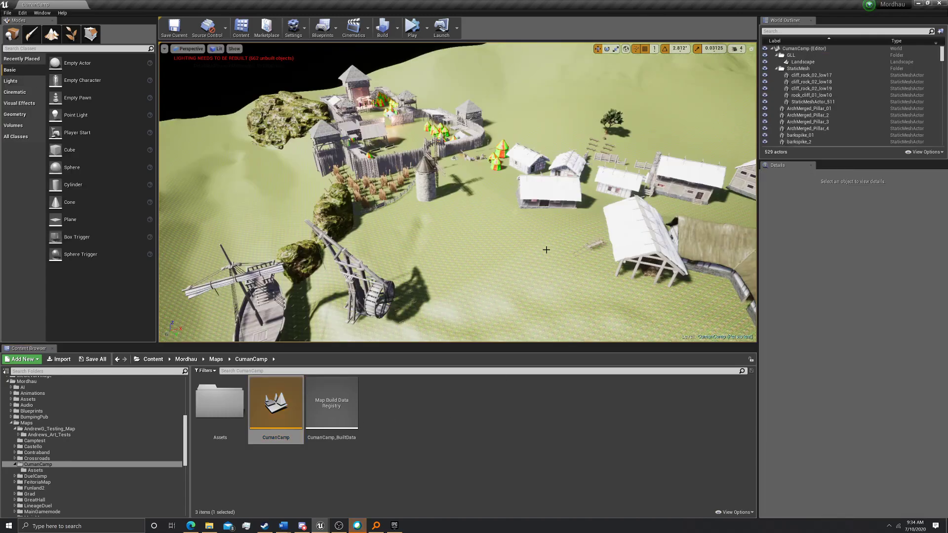
# Examine the CumanCamp level, covering its distant hilly terrain, fortified camp, village houses, ship and wooden crane.
pyautogui.moveTo(555, 258)
pyautogui.mouseDown(button='right')
pyautogui.moveTo(592, 242)
pyautogui.moveTo(681, 244)
pyautogui.moveTo(555, 257)
pyautogui.mouseUp(button='right')
pyautogui.moveTo(344, 95); pyautogui.dragTo(198, 89, button='right')
pyautogui.moveTo(527, 154); pyautogui.dragTo(474, 151, button='right')
pyautogui.moveTo(527, 100); pyautogui.dragTo(573, 94, button='right')
pyautogui.moveTo(550, 220); pyautogui.dragTo(517, 152, button='right')
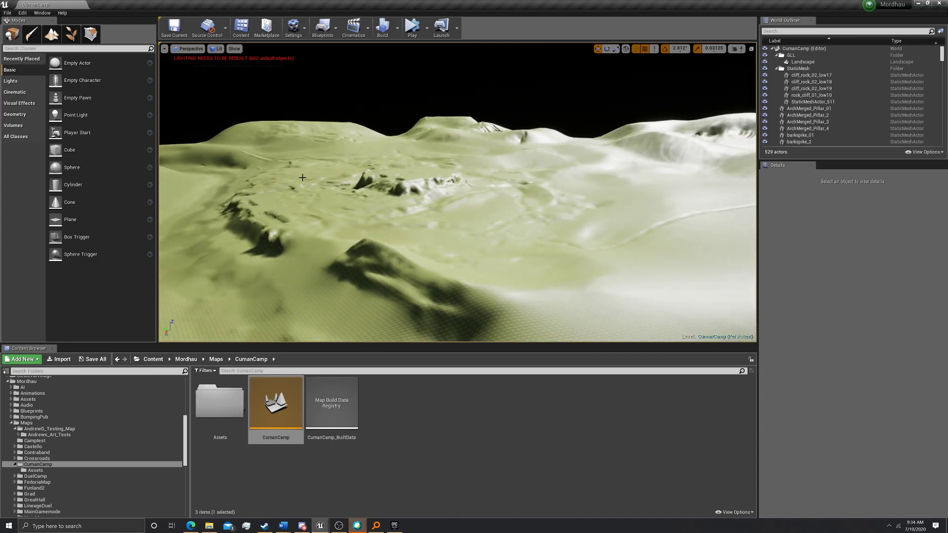
pyautogui.moveTo(408, 212); pyautogui.dragTo(412, 183, button='right')
pyautogui.moveTo(363, 158); pyautogui.dragTo(550, 155, button='right')
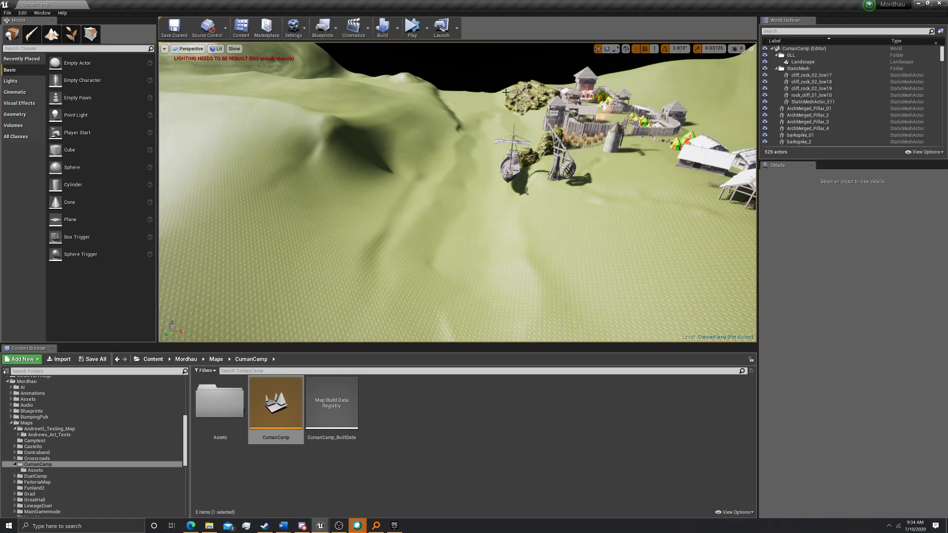
pyautogui.moveTo(473, 138); pyautogui.dragTo(613, 213, button='right')
pyautogui.moveTo(539, 176); pyautogui.dragTo(569, 176, button='right')
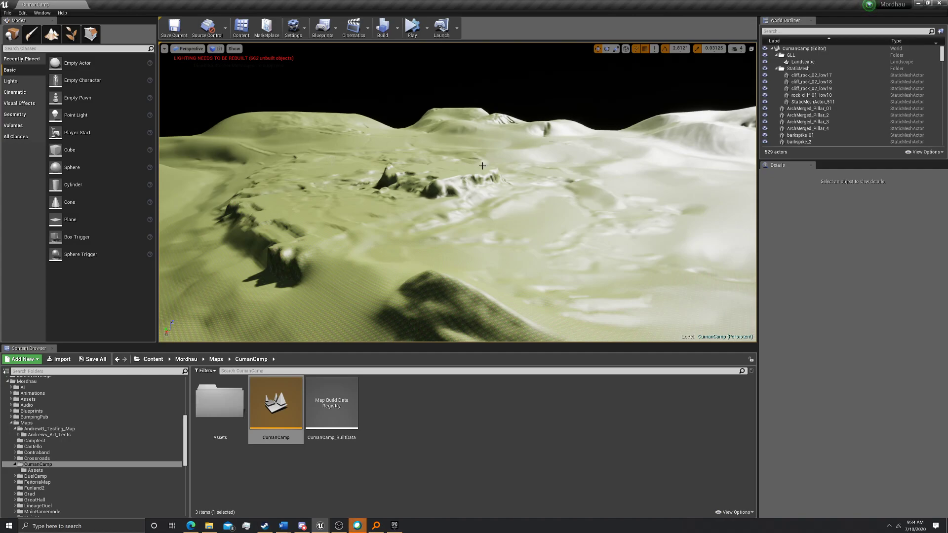
pyautogui.moveTo(474, 183); pyautogui.dragTo(383, 146, button='right')
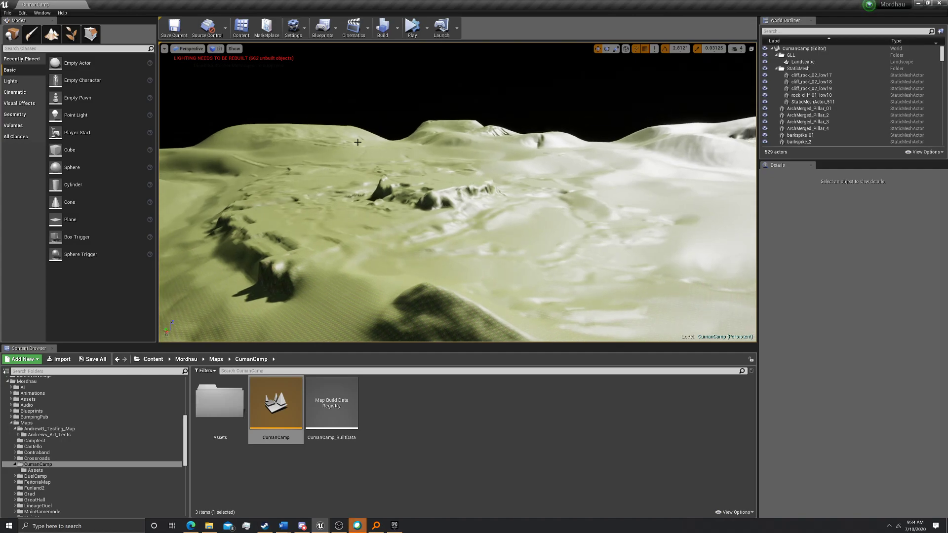
pyautogui.moveTo(414, 251); pyautogui.dragTo(415, 260, button='right')
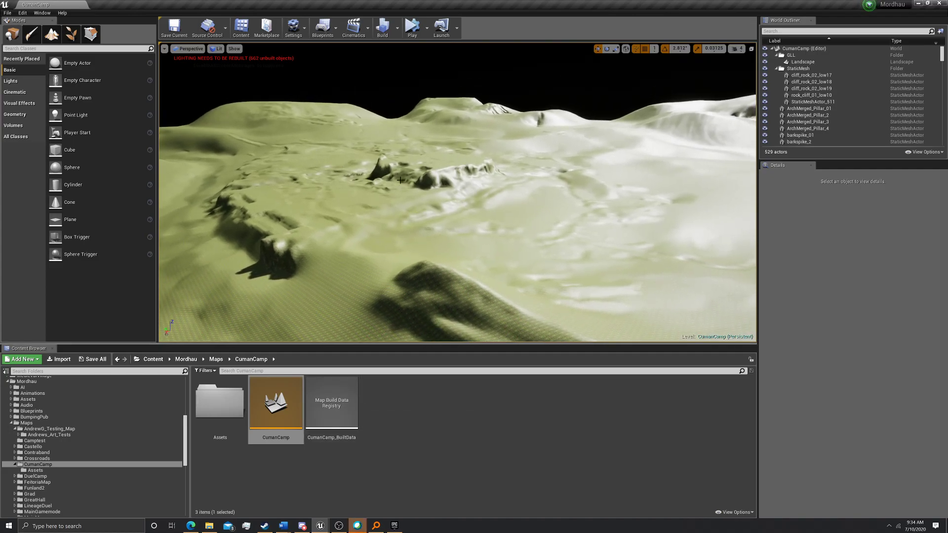
pyautogui.moveTo(272, 155); pyautogui.dragTo(319, 127, button='right')
pyautogui.press('w')
pyautogui.moveTo(263, 172); pyautogui.dragTo(404, 168, button='right')
pyautogui.moveTo(533, 156); pyautogui.dragTo(531, 152, button='right')
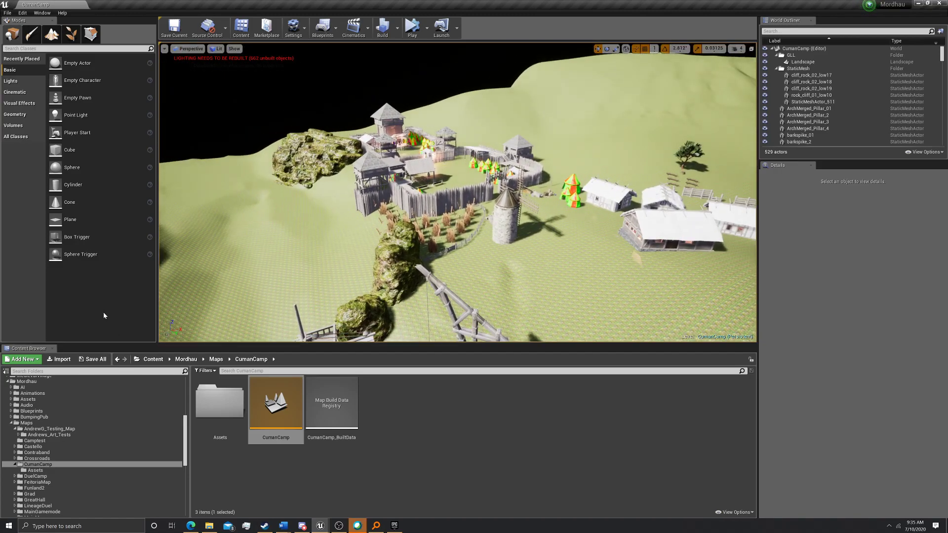
# Open the list of CumanCamp's levels and try to show the FeitoriaMap sublevel.
pyautogui.click(42, 13)
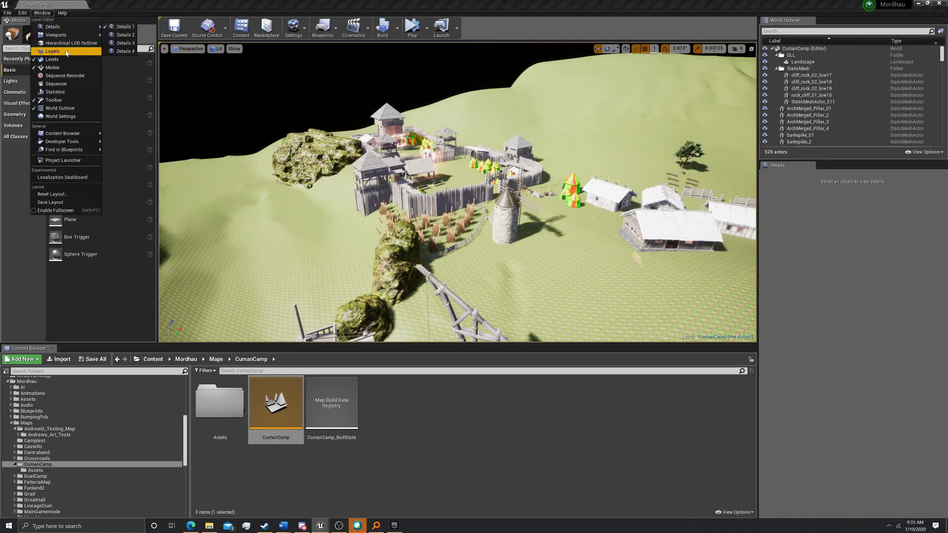
pyautogui.click(52, 59)
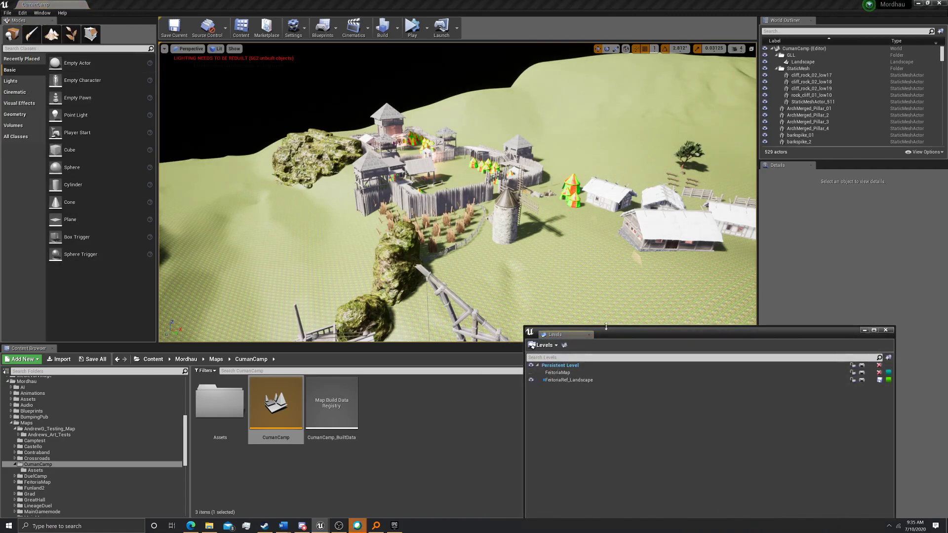
pyautogui.moveTo(617, 330); pyautogui.dragTo(678, 144)
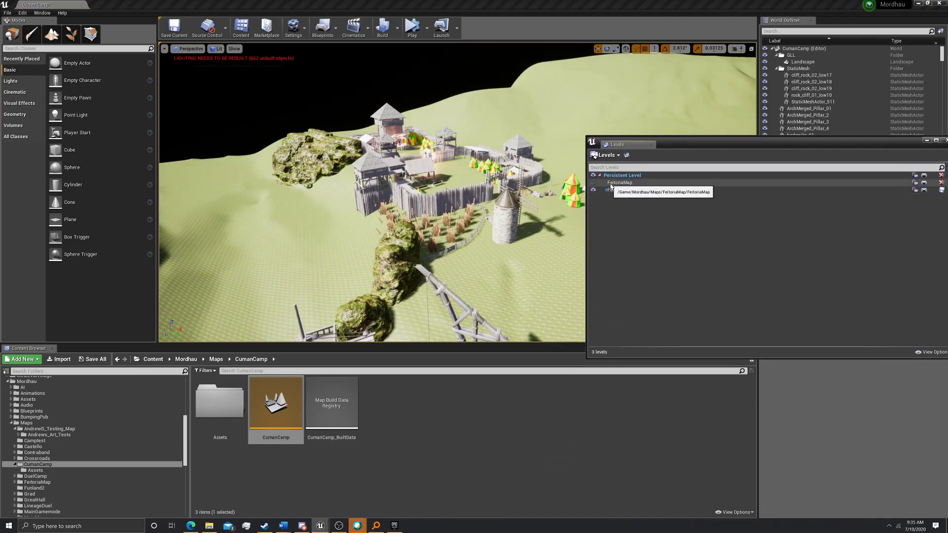
pyautogui.click(594, 183)
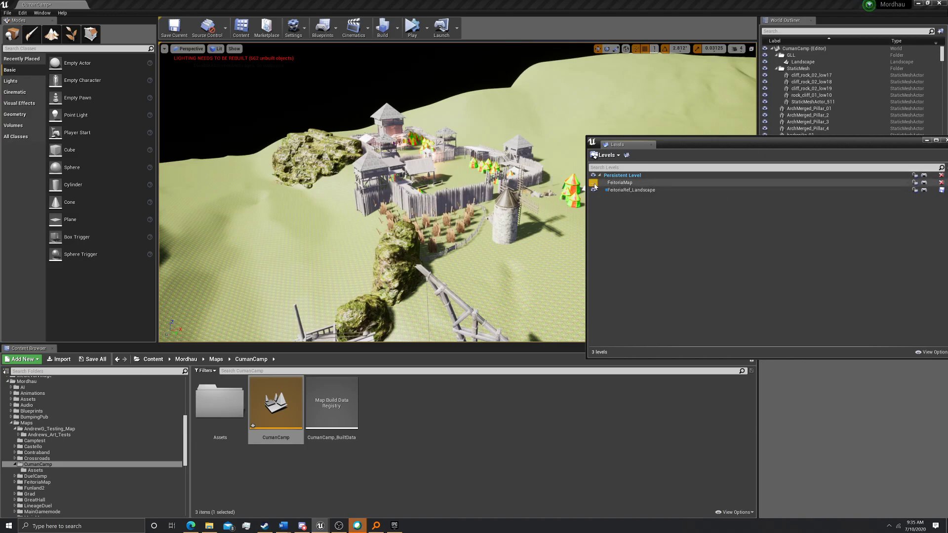
pyautogui.moveTo(553, 206); pyautogui.dragTo(578, 206, button='right')
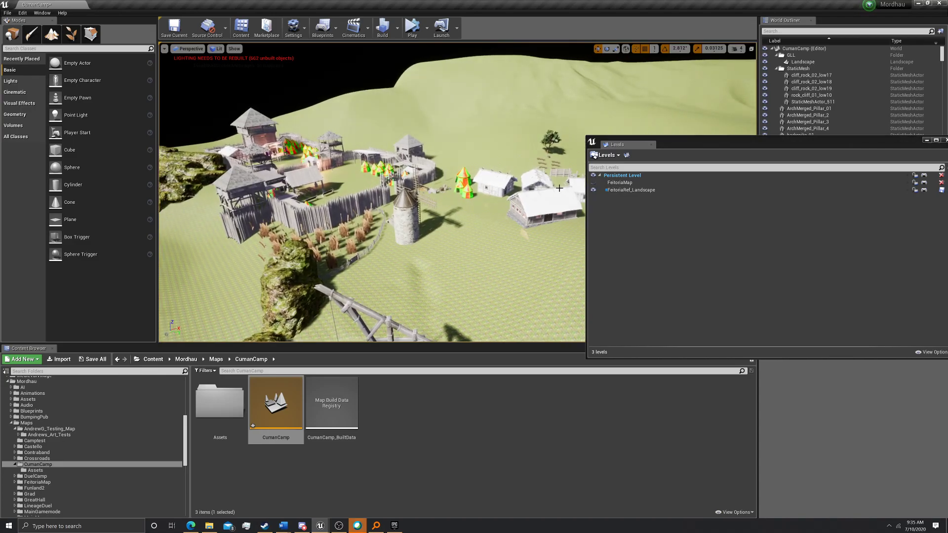
# Hide the FeitoriaRef_Landscape sublevel to inspect the persistent level's objects alone, and restore its visibility.
pyautogui.click(593, 190)
pyautogui.moveTo(617, 144); pyautogui.dragTo(620, 372)
pyautogui.moveTo(511, 226); pyautogui.dragTo(512, 150, button='right')
pyautogui.moveTo(379, 227); pyautogui.dragTo(459, 228, button='right')
pyautogui.moveTo(320, 121); pyautogui.dragTo(321, 120, button='right')
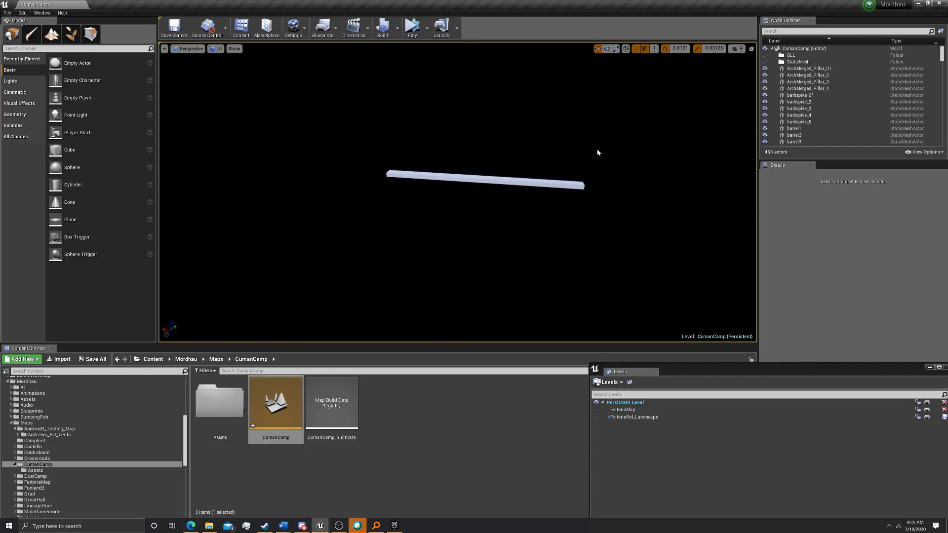
pyautogui.moveTo(543, 242); pyautogui.dragTo(473, 257, button='right')
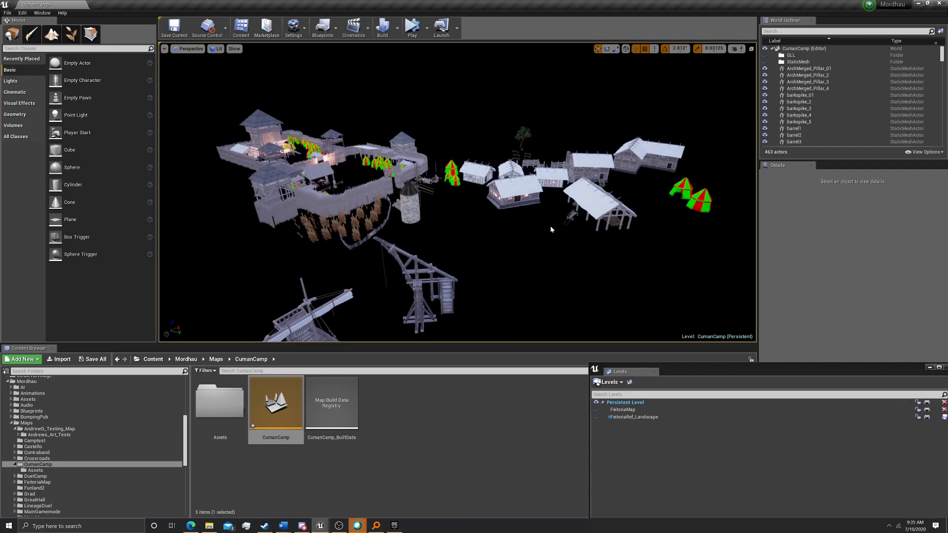
pyautogui.click(596, 417)
# Examine how CumanCamp's fort, windmill tower, houses and ship are arranged on the landscape.
pyautogui.moveTo(474, 208); pyautogui.dragTo(495, 215, button='right')
pyautogui.moveTo(515, 261); pyautogui.dragTo(497, 261, button='right')
pyautogui.press('s')
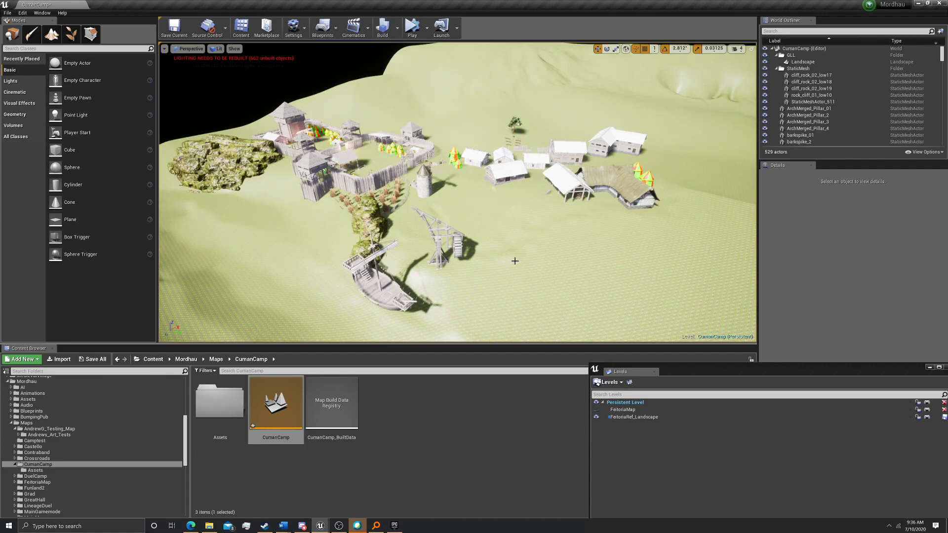
pyautogui.moveTo(509, 188); pyautogui.dragTo(505, 189, button='right')
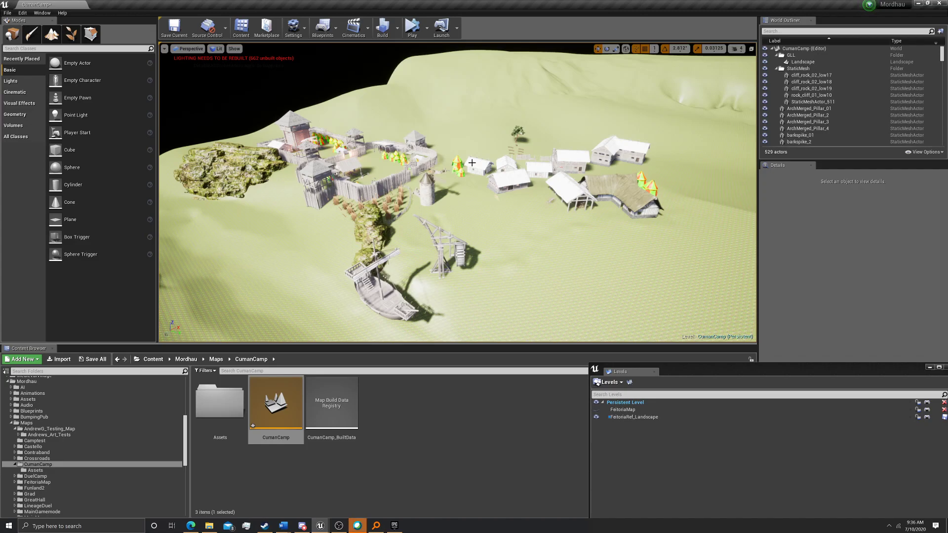
pyautogui.moveTo(445, 180)
pyautogui.mouseDown(button='right')
pyautogui.moveTo(501, 144)
pyautogui.moveTo(409, 145)
pyautogui.moveTo(416, 166)
pyautogui.moveTo(442, 180)
pyautogui.mouseUp(button='right')
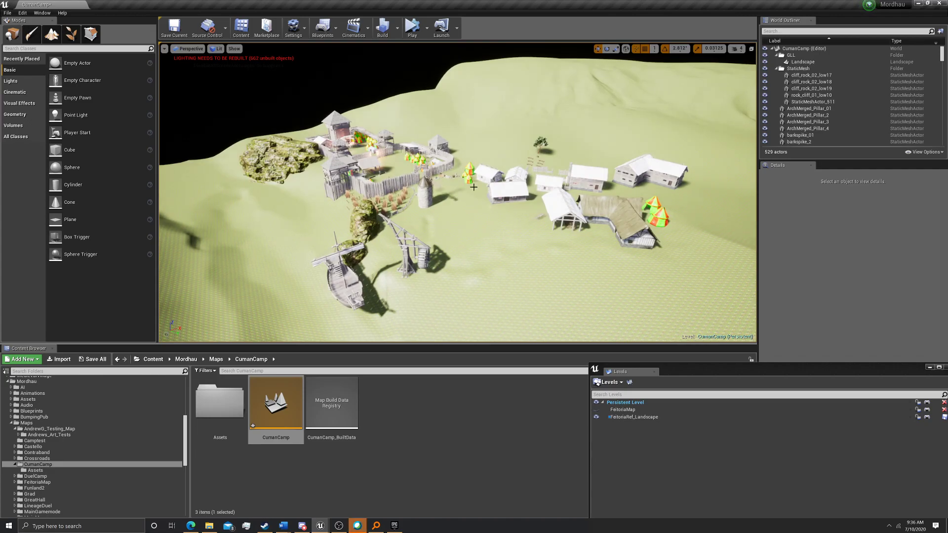
pyautogui.moveTo(444, 207)
pyautogui.mouseDown(button='right')
pyautogui.moveTo(494, 197)
pyautogui.moveTo(449, 213)
pyautogui.mouseUp(button='right')
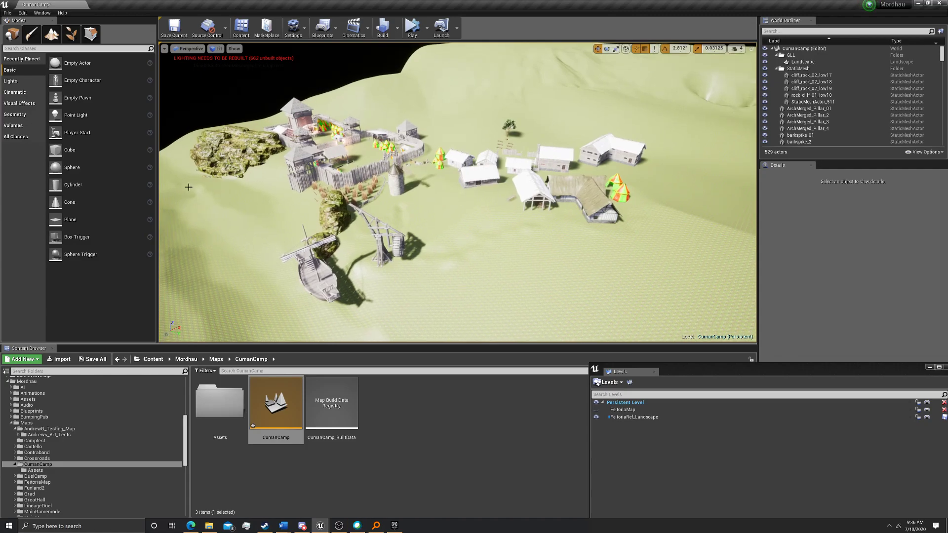
pyautogui.moveTo(434, 209); pyautogui.dragTo(463, 217, button='right')
pyautogui.press('w')
pyautogui.moveTo(440, 177); pyautogui.dragTo(477, 176, button='right')
pyautogui.moveTo(393, 164)
pyautogui.mouseDown(button='right')
pyautogui.moveTo(410, 139)
pyautogui.moveTo(435, 130)
pyautogui.moveTo(519, 156)
pyautogui.moveTo(402, 174)
pyautogui.mouseUp(button='right')
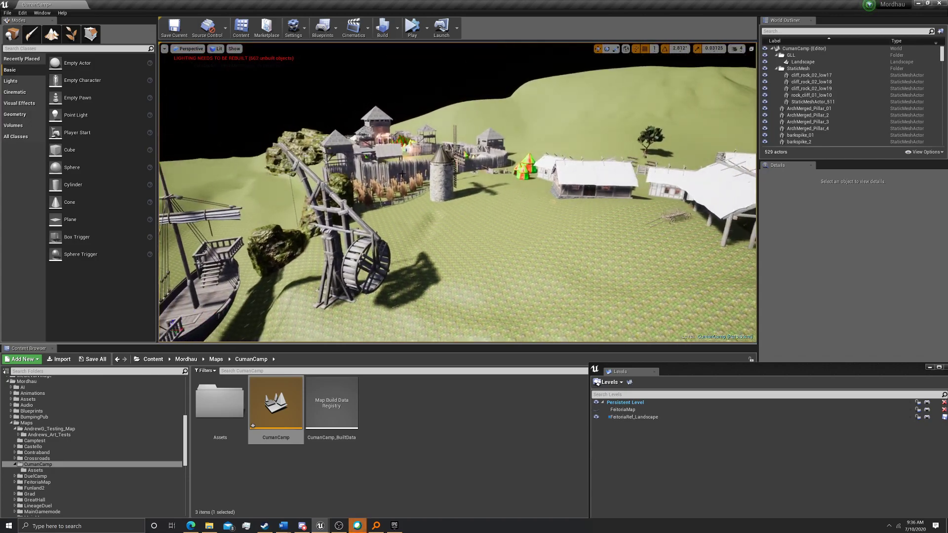
pyautogui.moveTo(466, 219); pyautogui.dragTo(485, 223, button='right')
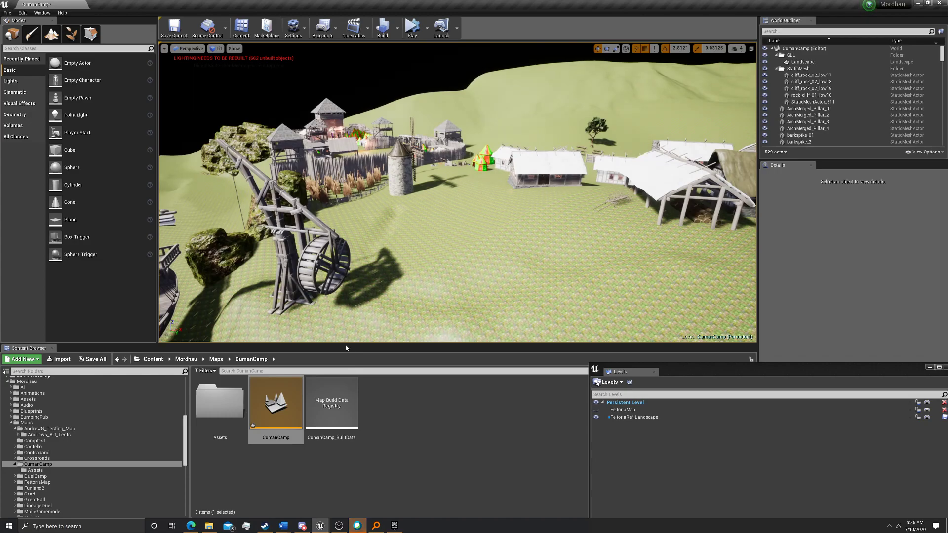